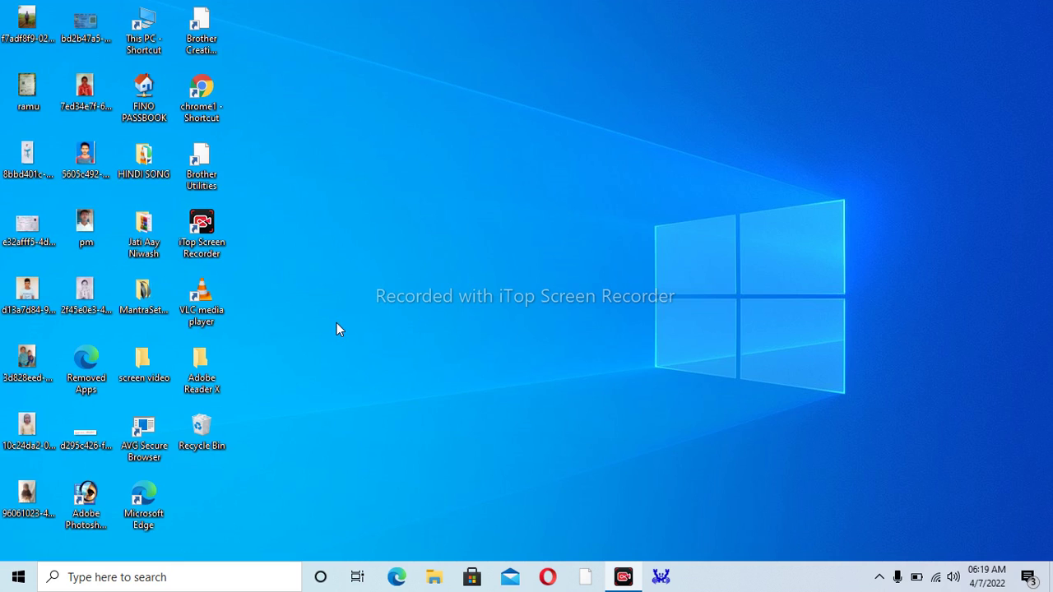
- Launch Microsoft Edge from its desktop icon, opening a blank new tab
double_click(139, 508)
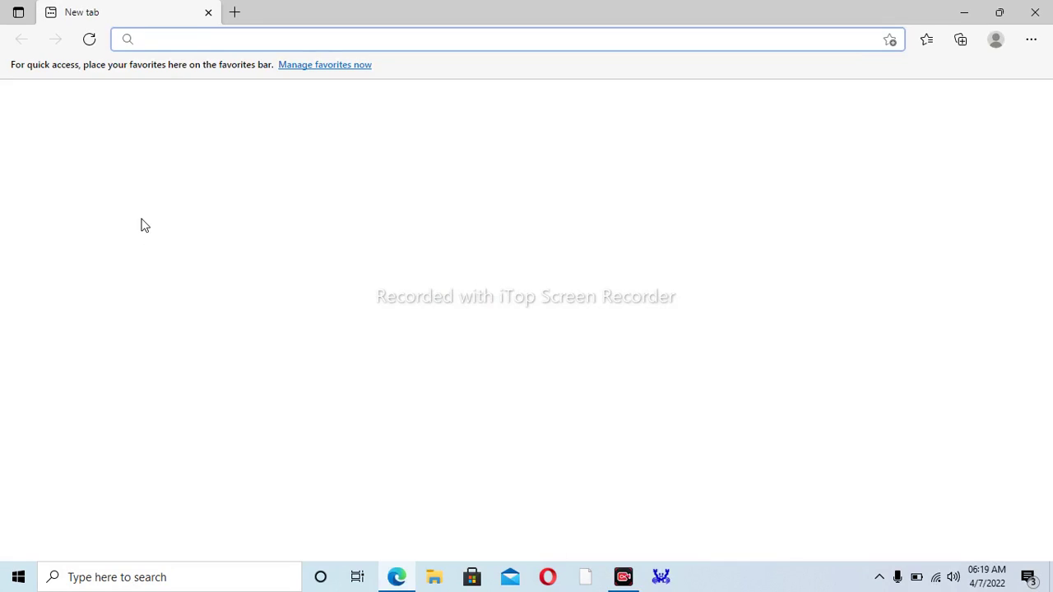
- Search Bing for 'gyan jyoti link' and open the GYANJYOTI v2.0 result
left_click(177, 36)
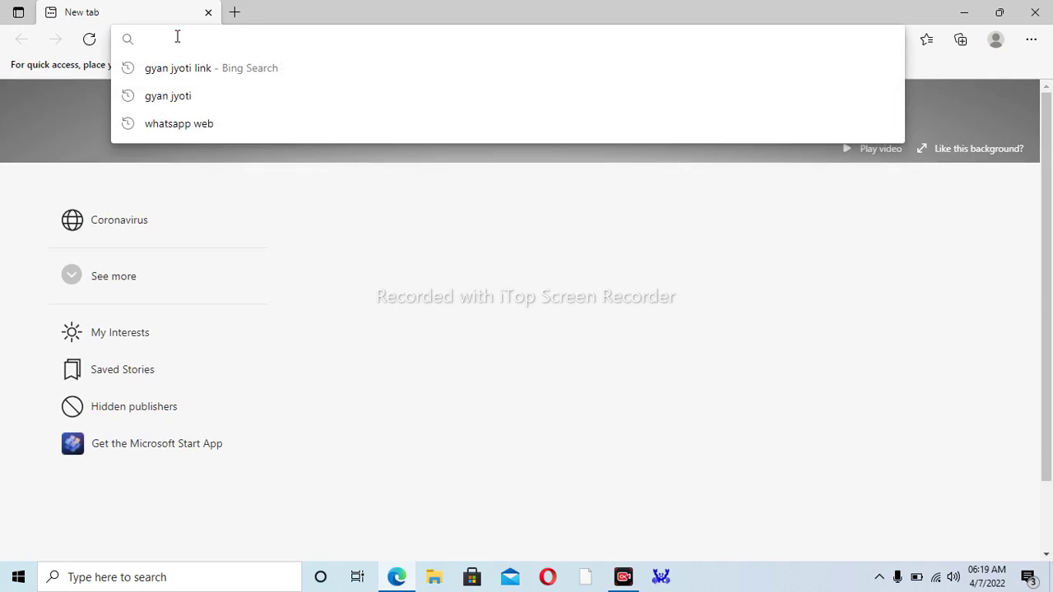
type("gyan")
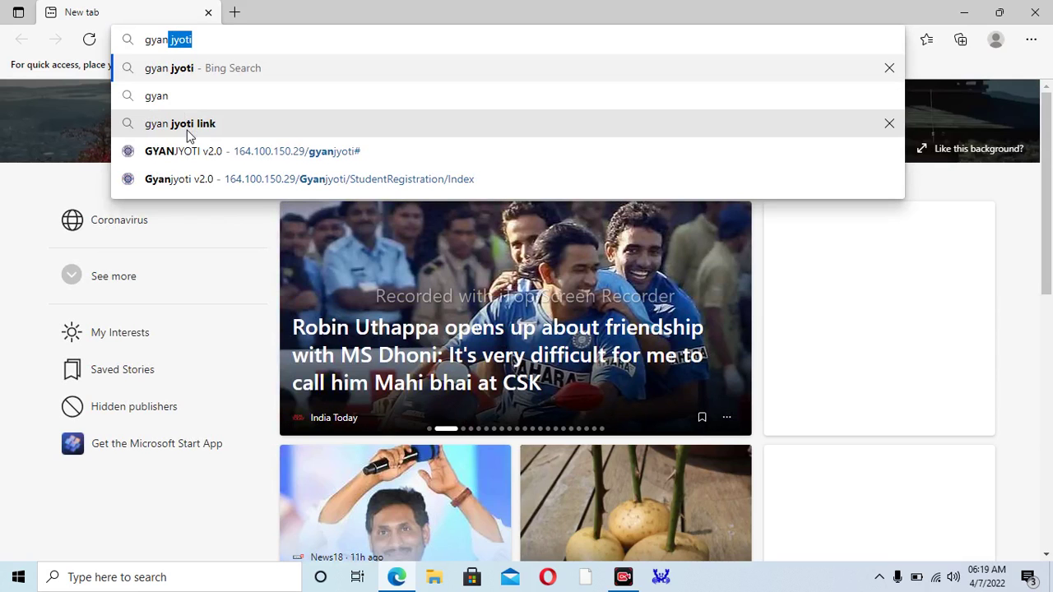
left_click(188, 134)
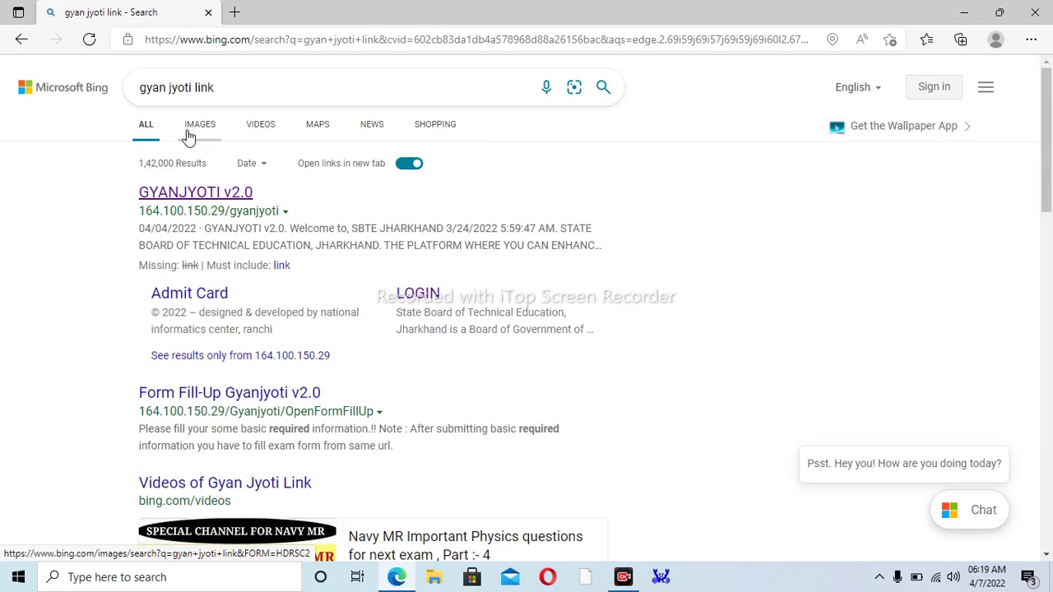
left_click(208, 202)
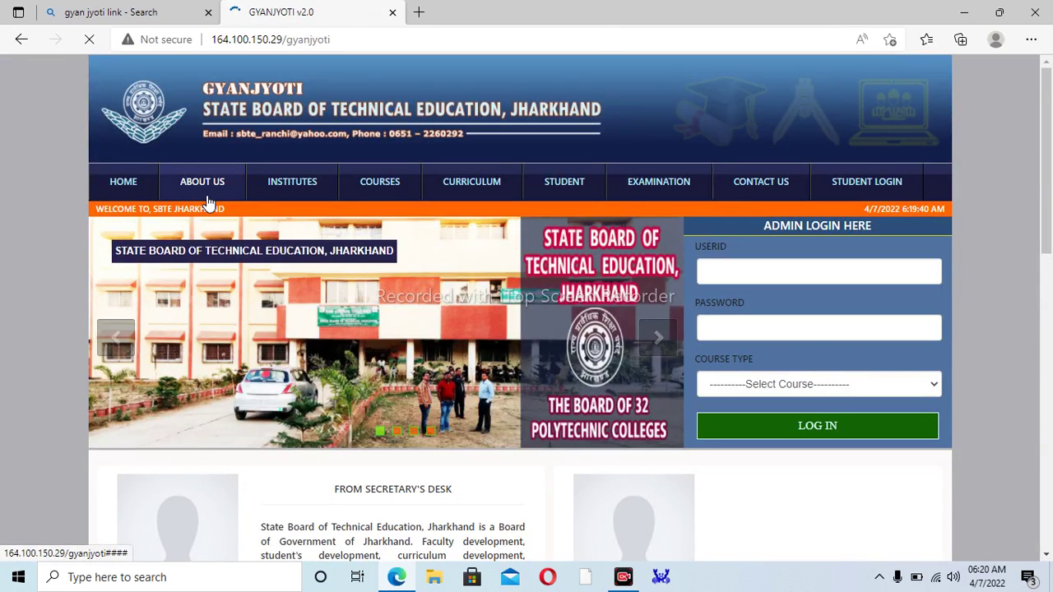
- Scroll the Gyanjyoti home page down to the Student's Corner with Student Registration
left_click_drag(1045, 251, 992, 412)
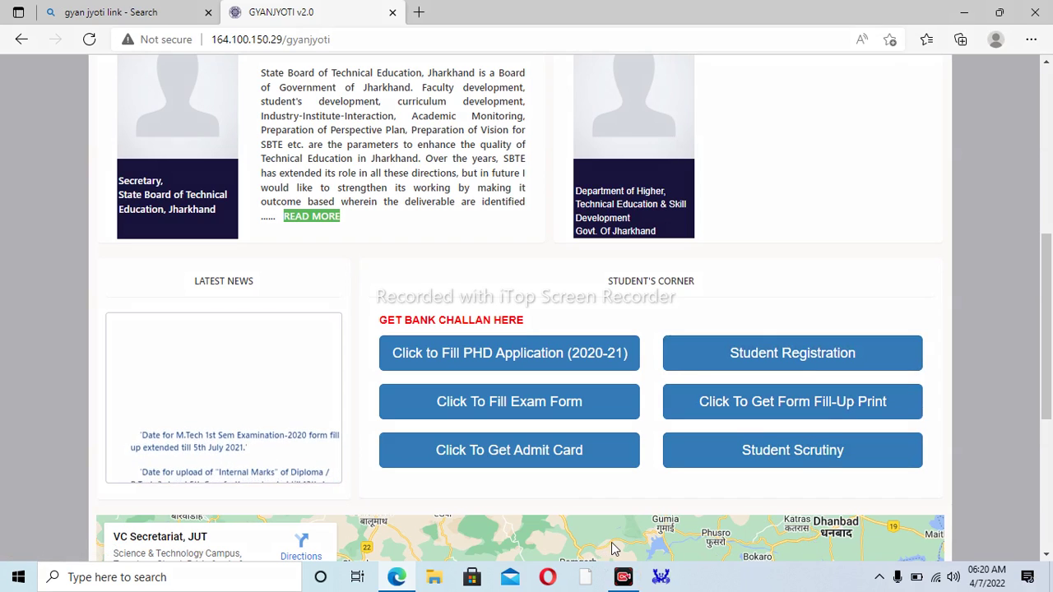
left_click(799, 356)
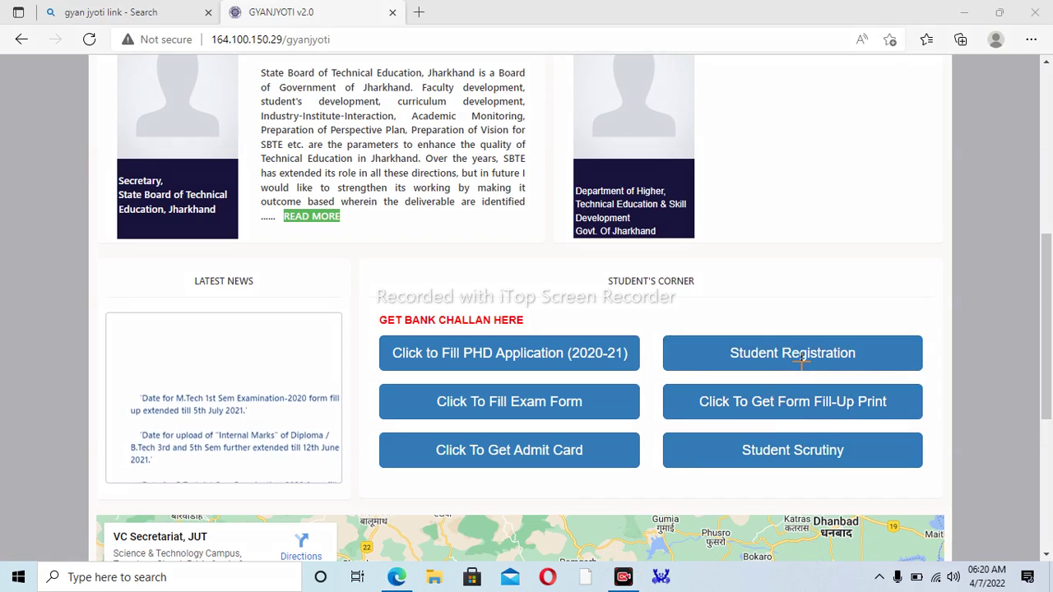
mouse_move(799, 360)
left_mouse_down()
mouse_move(853, 306)
mouse_move(703, 354)
mouse_move(773, 372)
mouse_move(777, 355)
left_mouse_up()
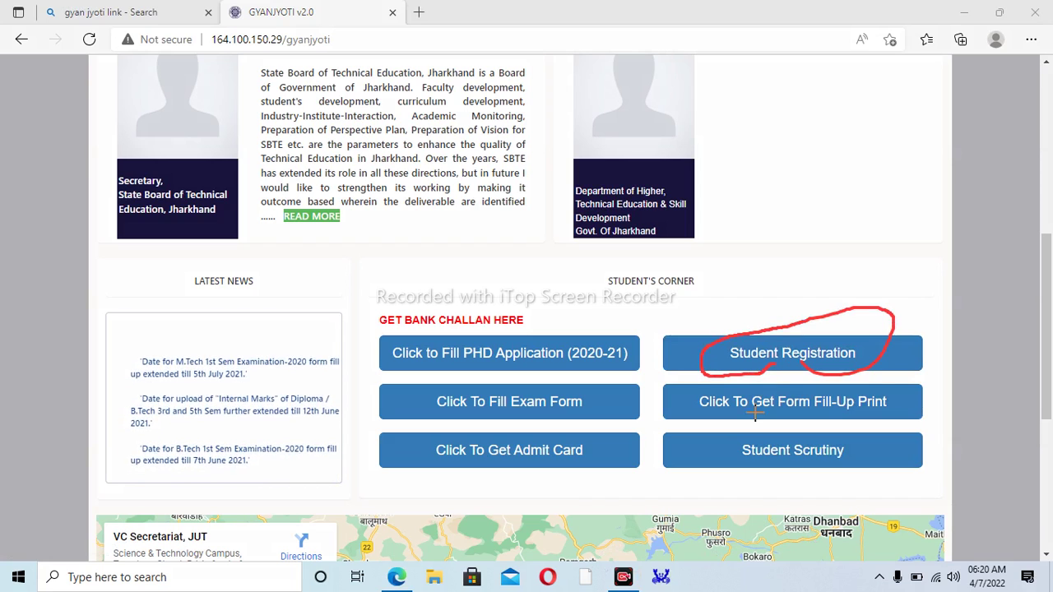
key("Escape")
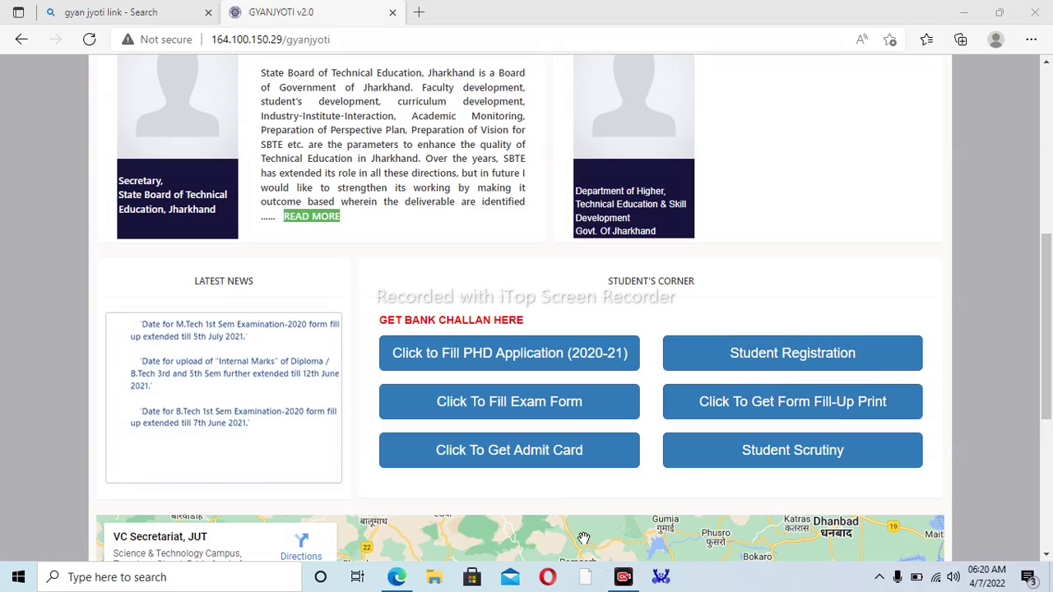
left_click(821, 353)
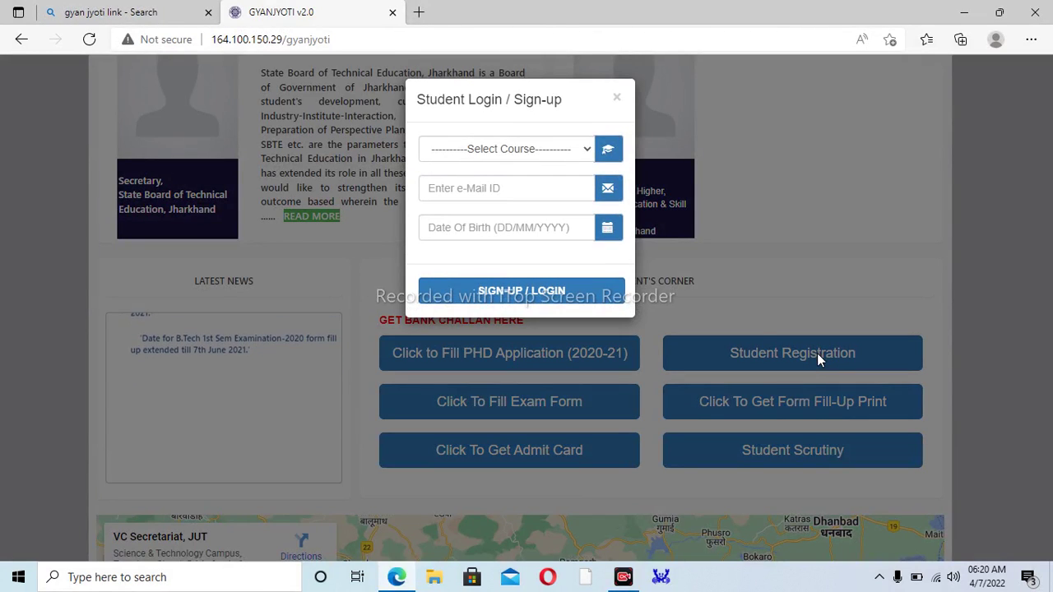
left_click(515, 155)
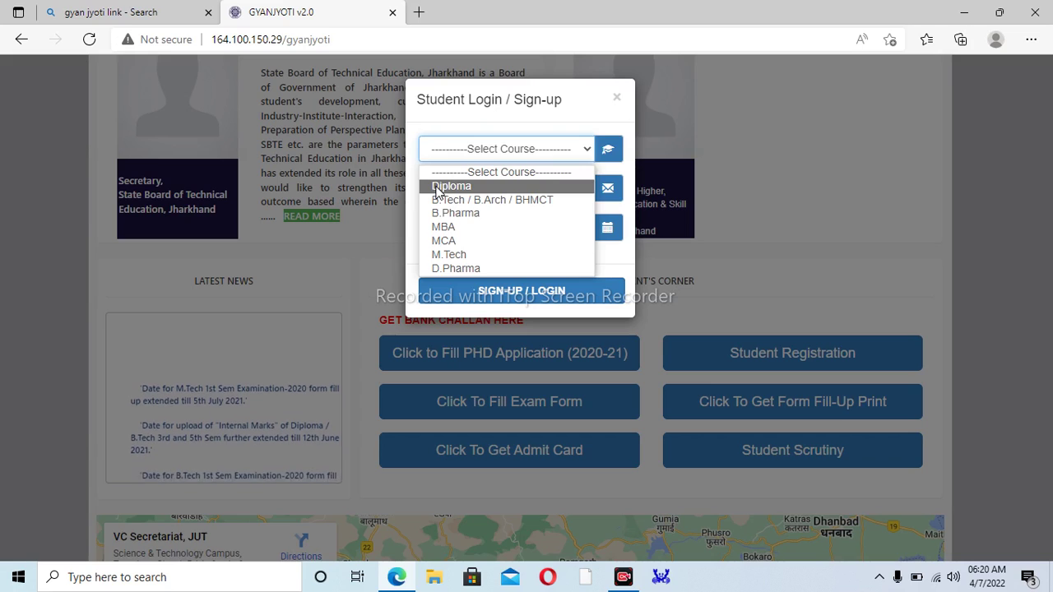
left_click(437, 186)
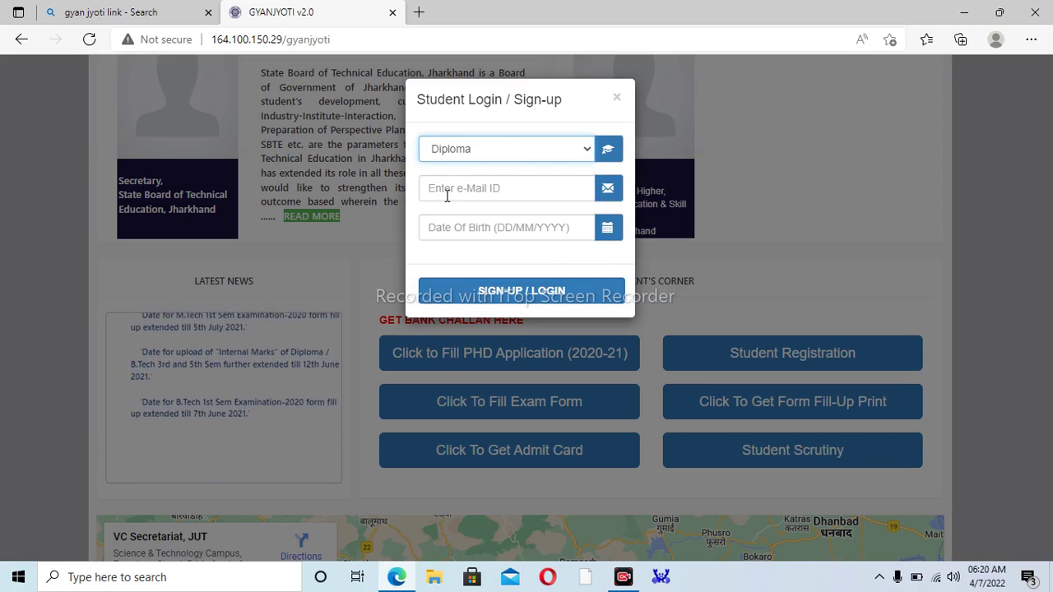
left_click(446, 195)
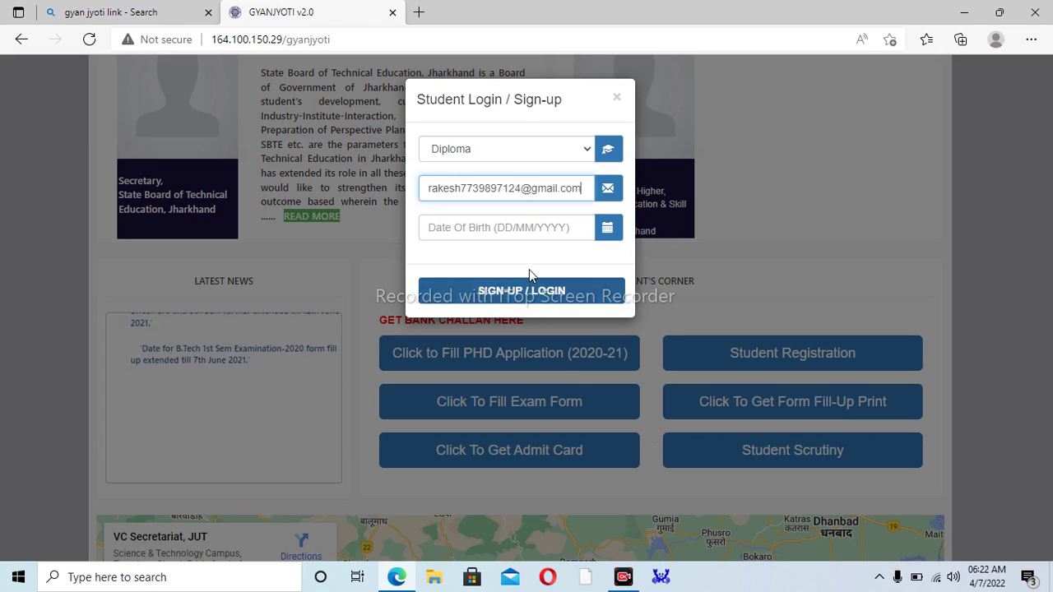
left_click(513, 235)
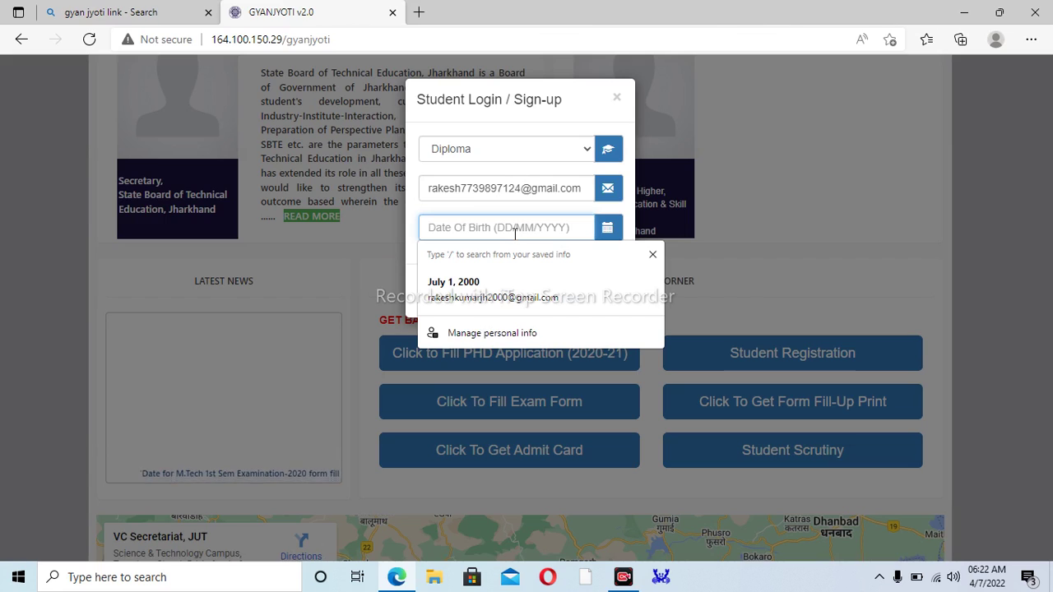
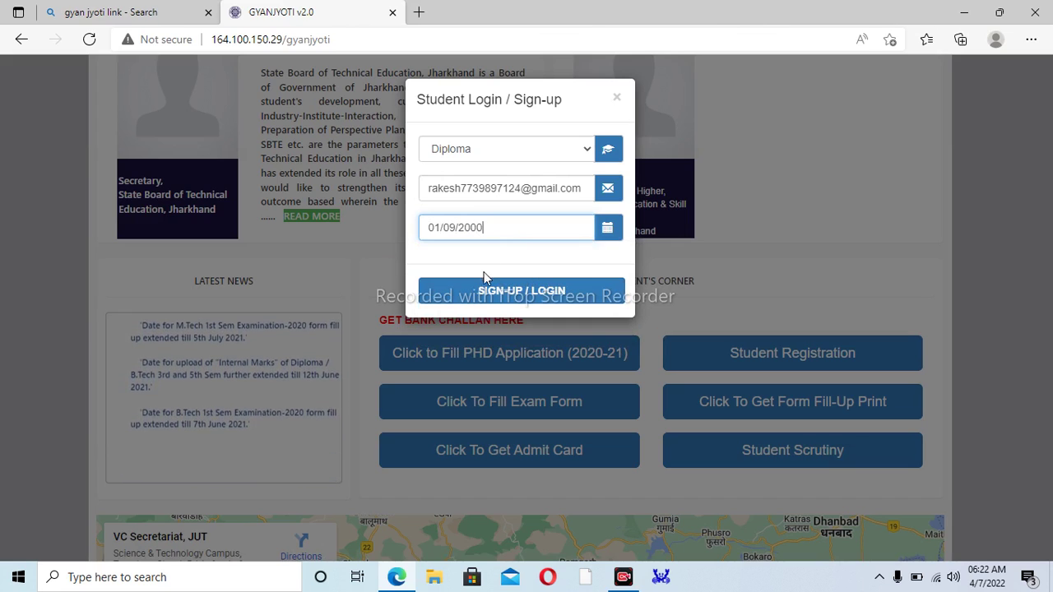
left_click(494, 293)
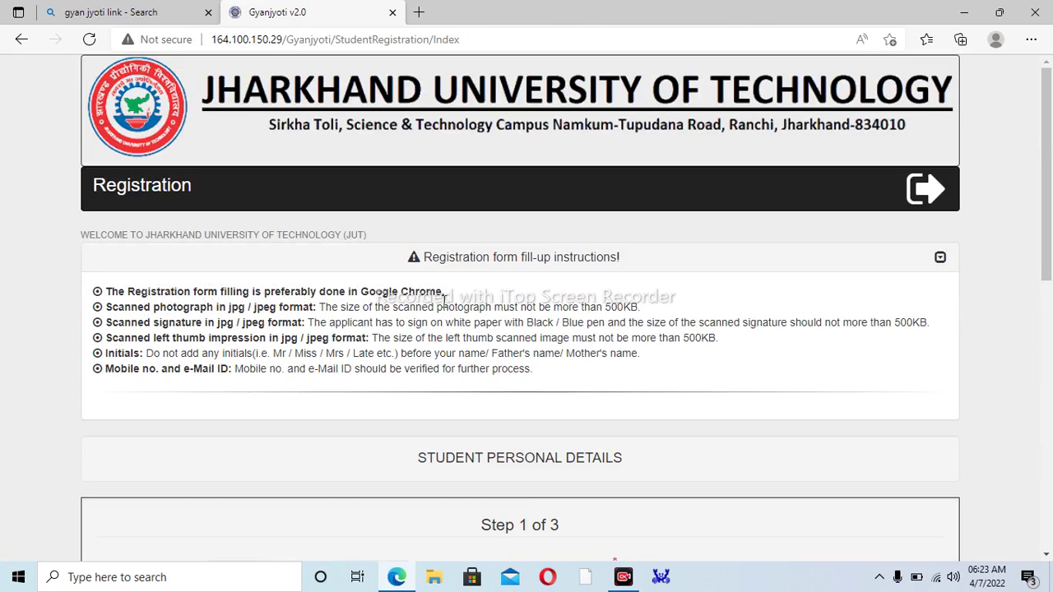
- Enter the student's full name in capitals in the Step 1 Student's Name field
left_click_drag(1050, 247, 1036, 301)
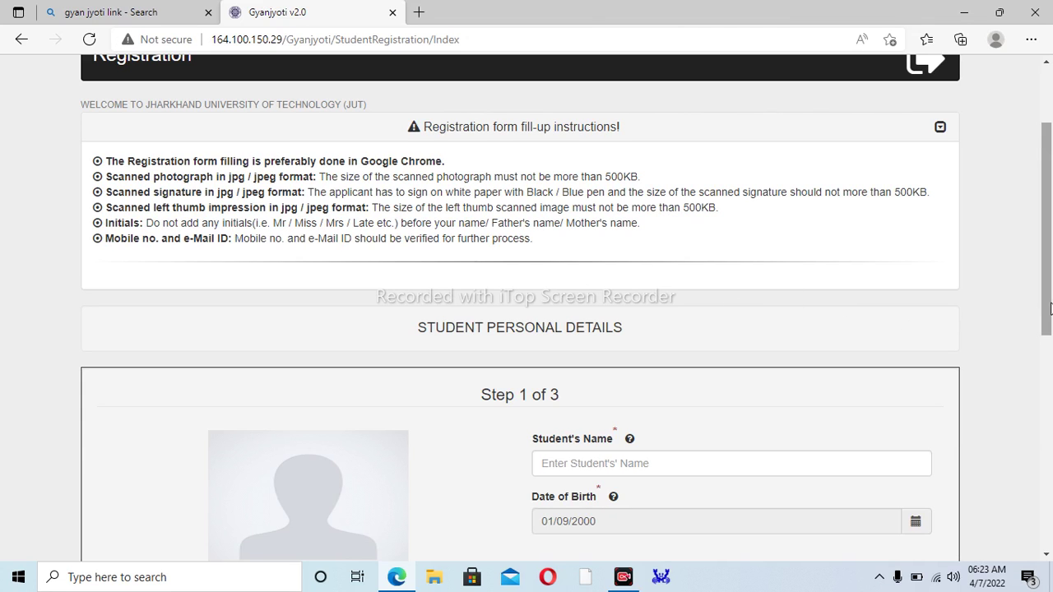
left_click_drag(1047, 315, 1004, 395)
left_click(654, 275)
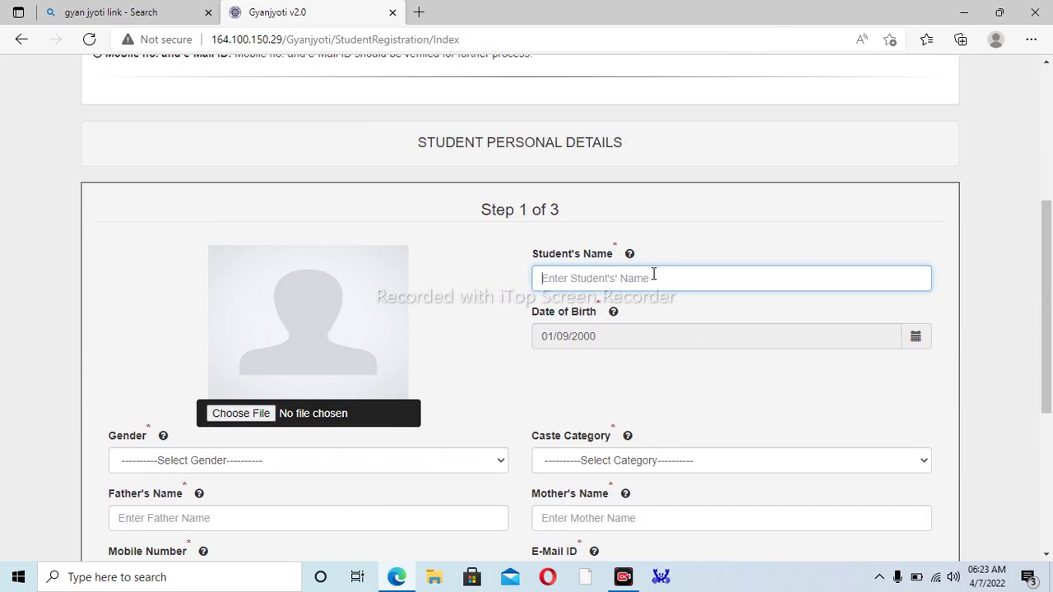
type("Ra")
key("BackSpace")
type("RA")
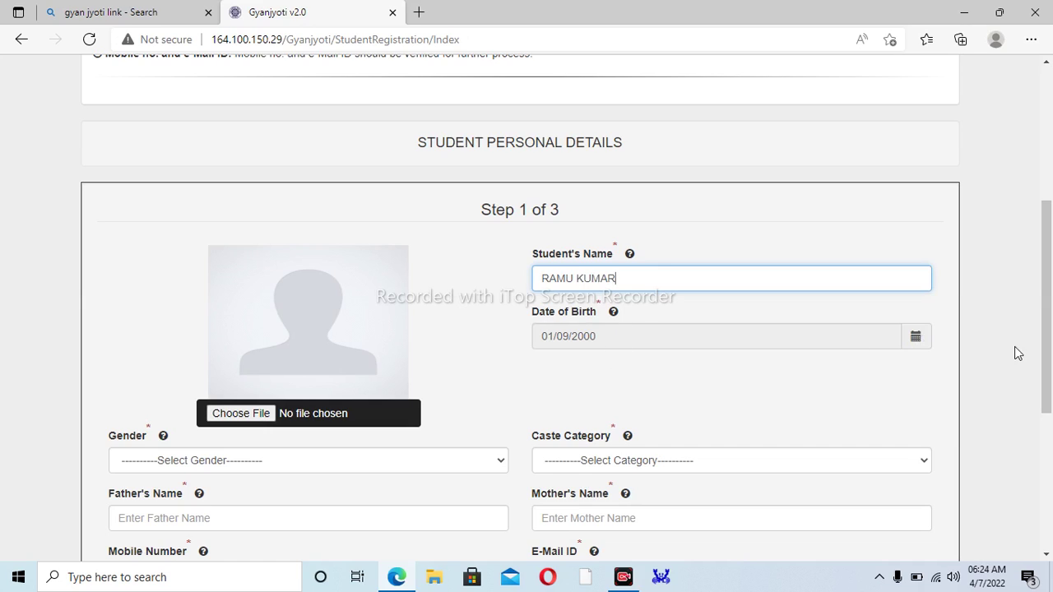
scroll(1034, 411, "down", 2)
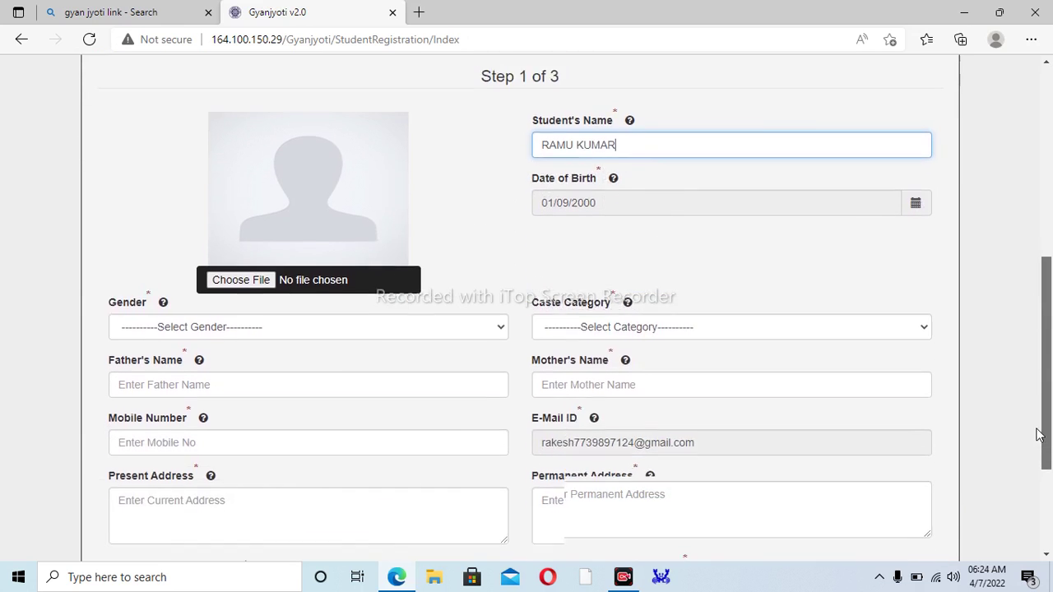
- Set Gender to Male and Caste Category to BC-II
left_click(203, 323)
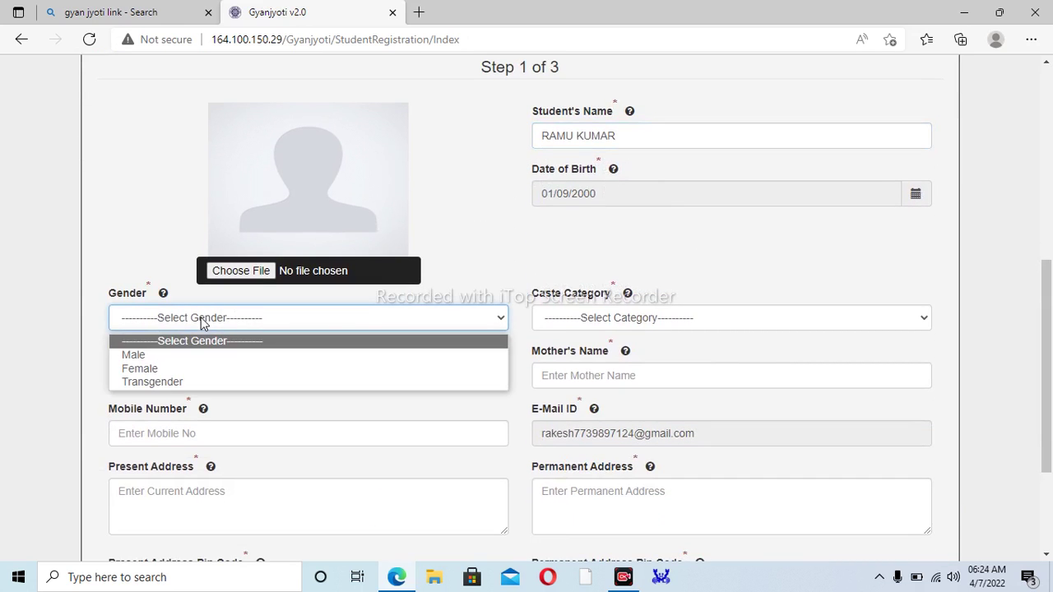
left_click(135, 356)
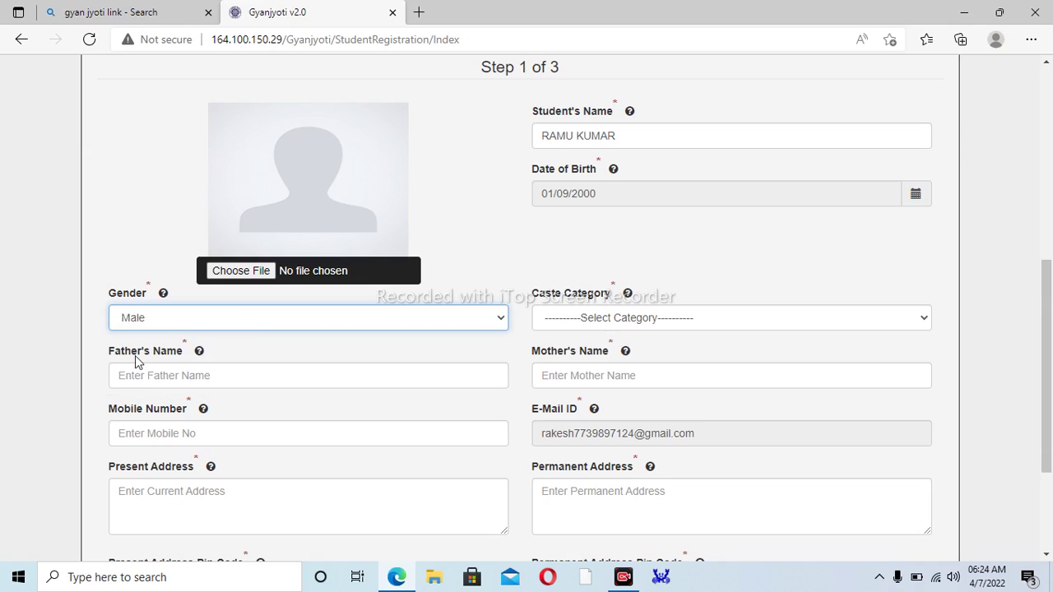
left_click(579, 320)
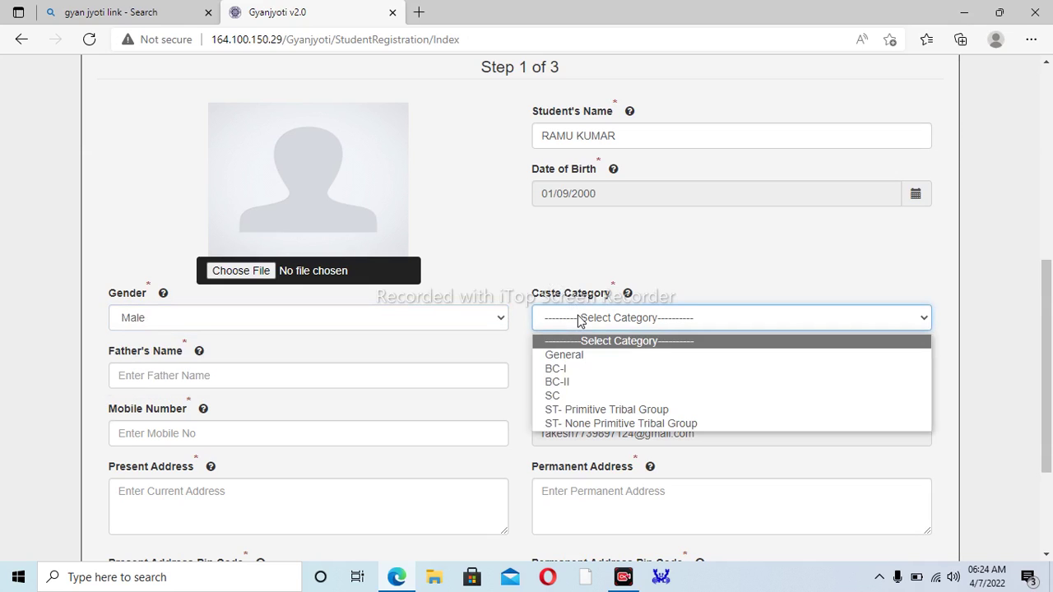
left_click(566, 382)
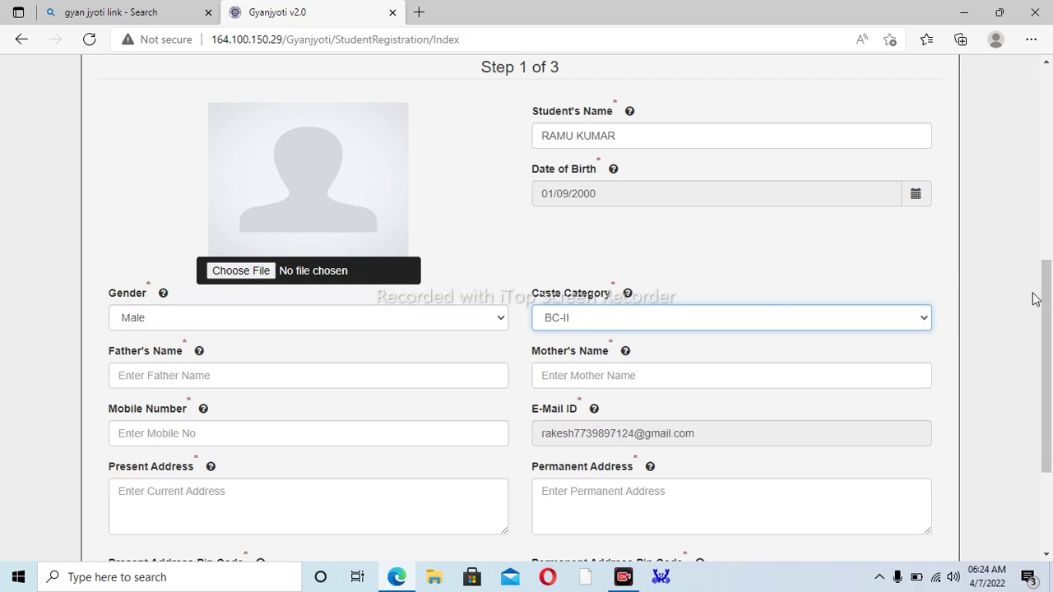
- Enter the father's and mother's names in capitals, correcting a typo in the mother's name
left_click_drag(1045, 322, 1045, 360)
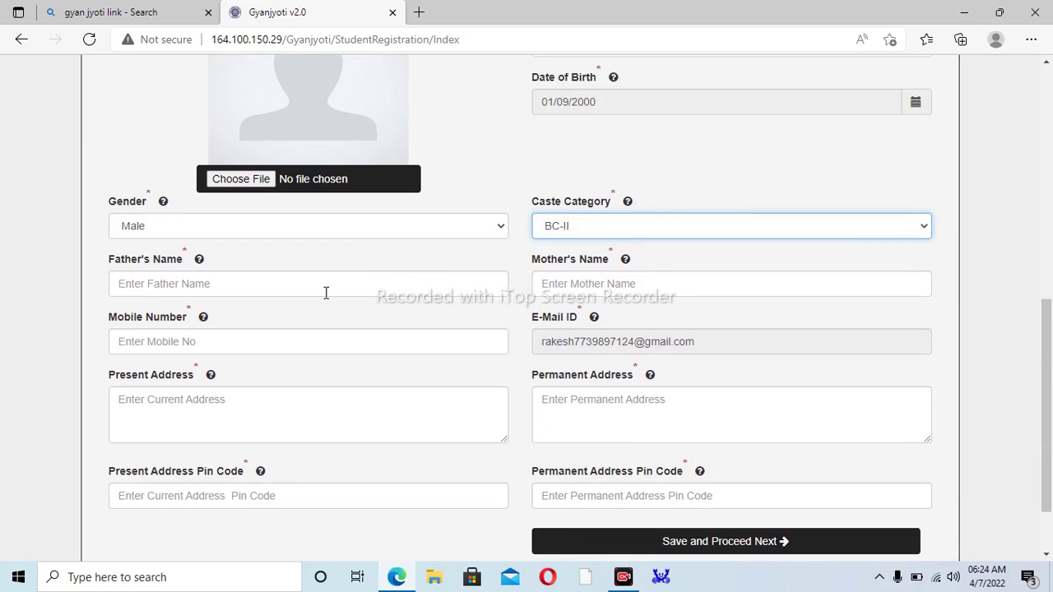
left_click(269, 288)
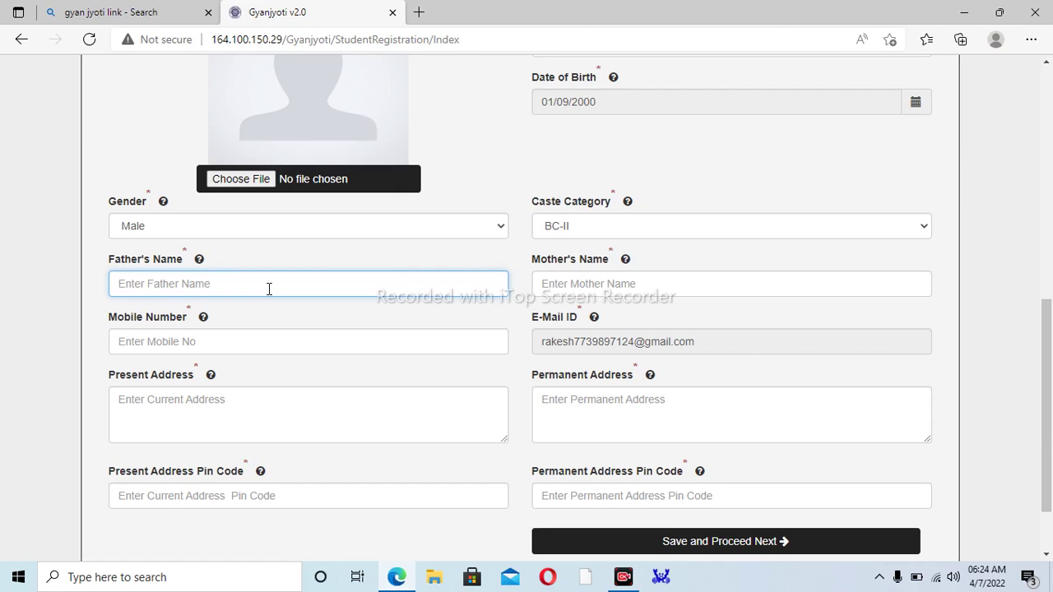
left_click(579, 280)
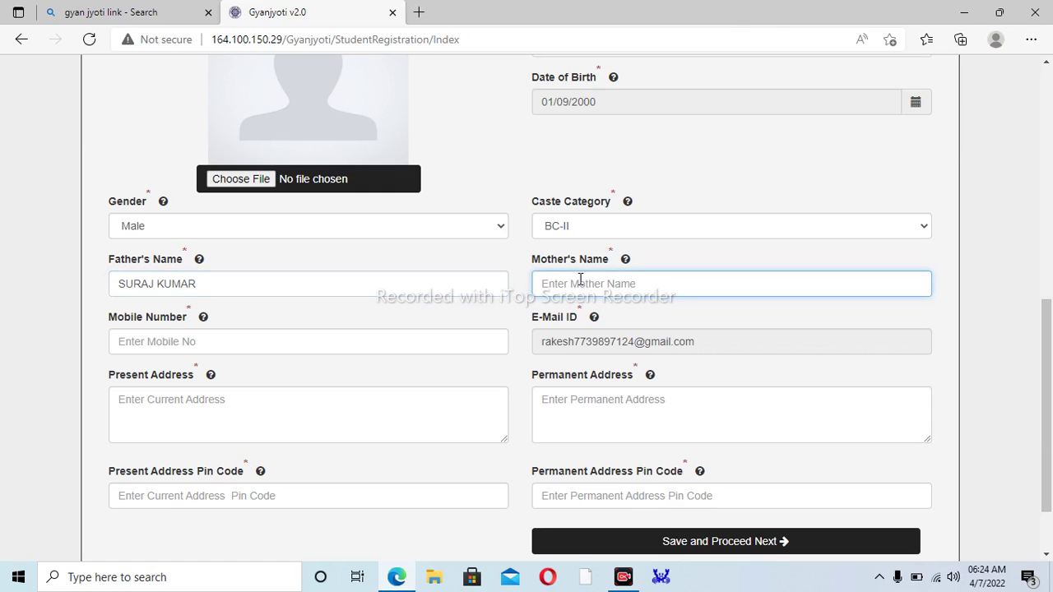
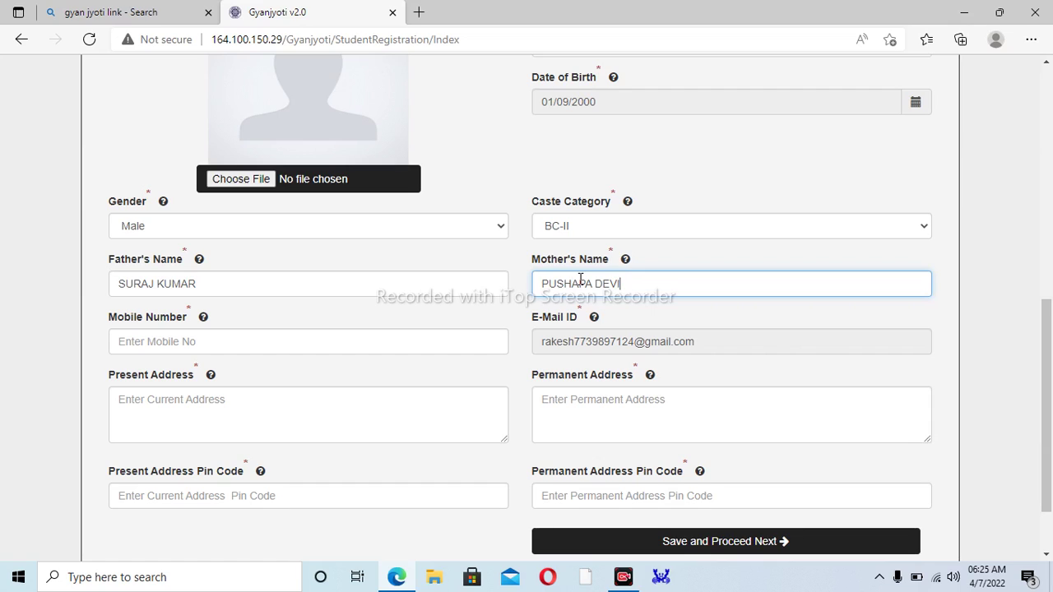
- Fill the mobile number from a saved suggestion and enter the present and permanent addresses
left_click(220, 348)
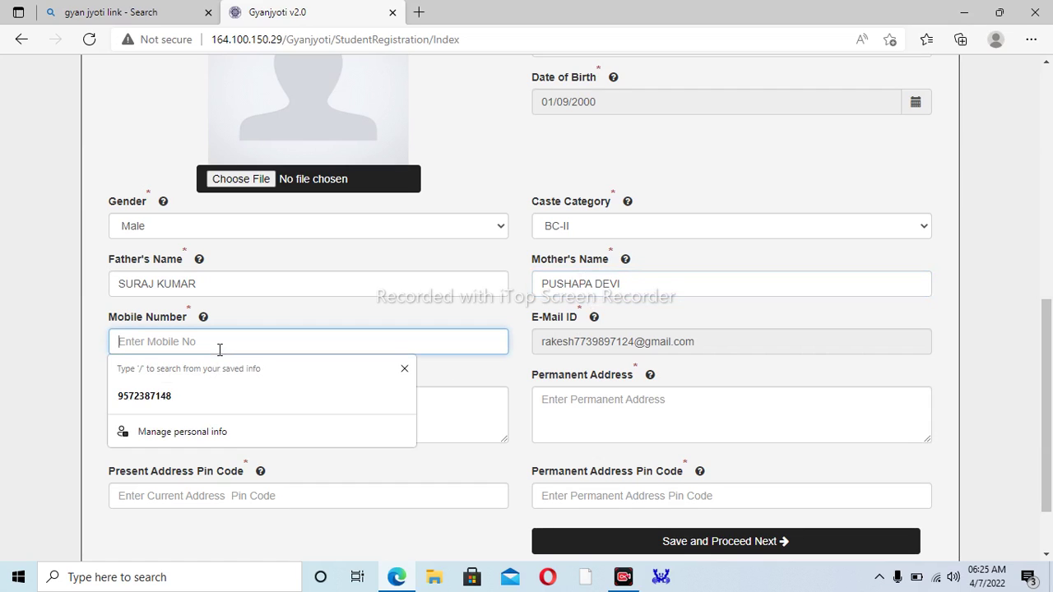
left_click(133, 397)
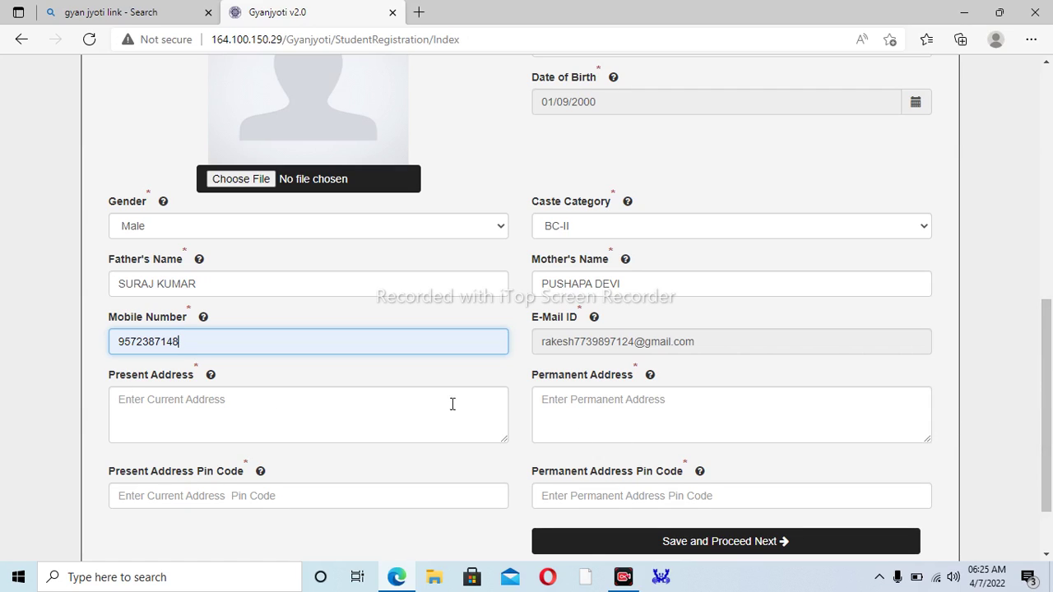
left_click(294, 405)
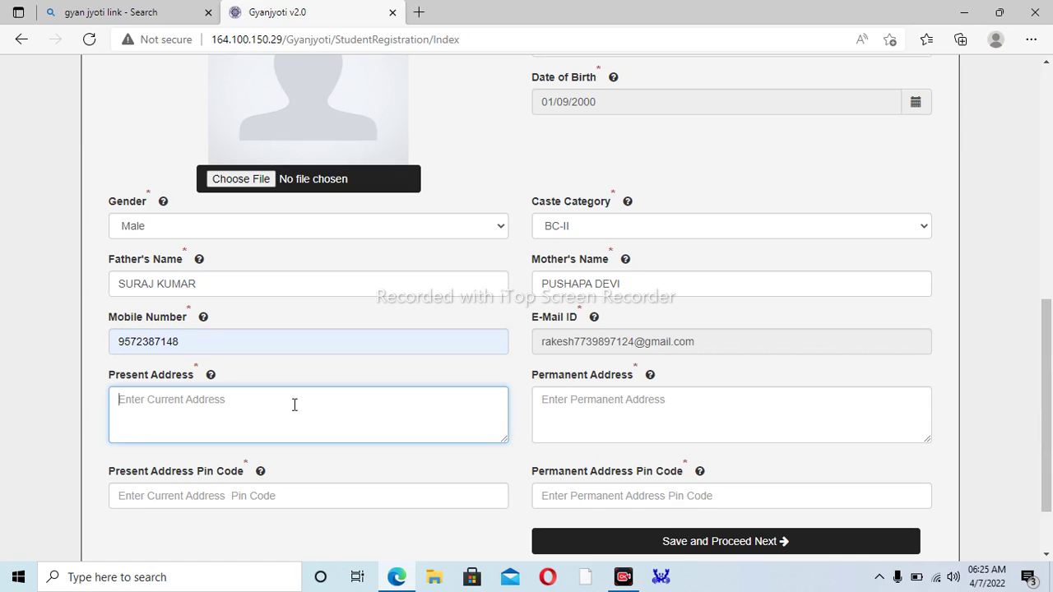
type("VILL")
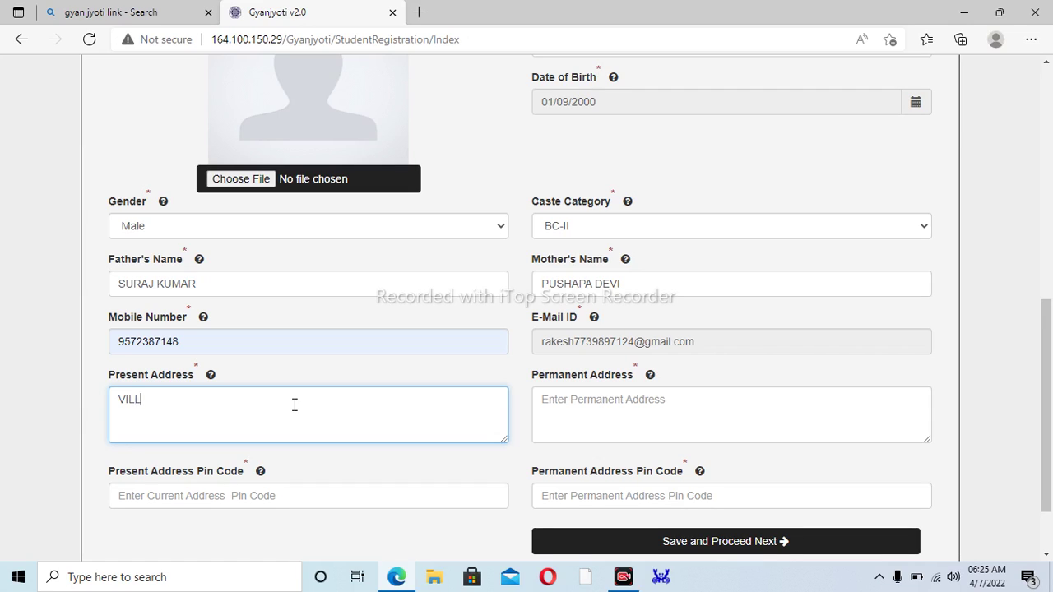
type("-NAGAR")
left_click(115, 402)
left_click(571, 407)
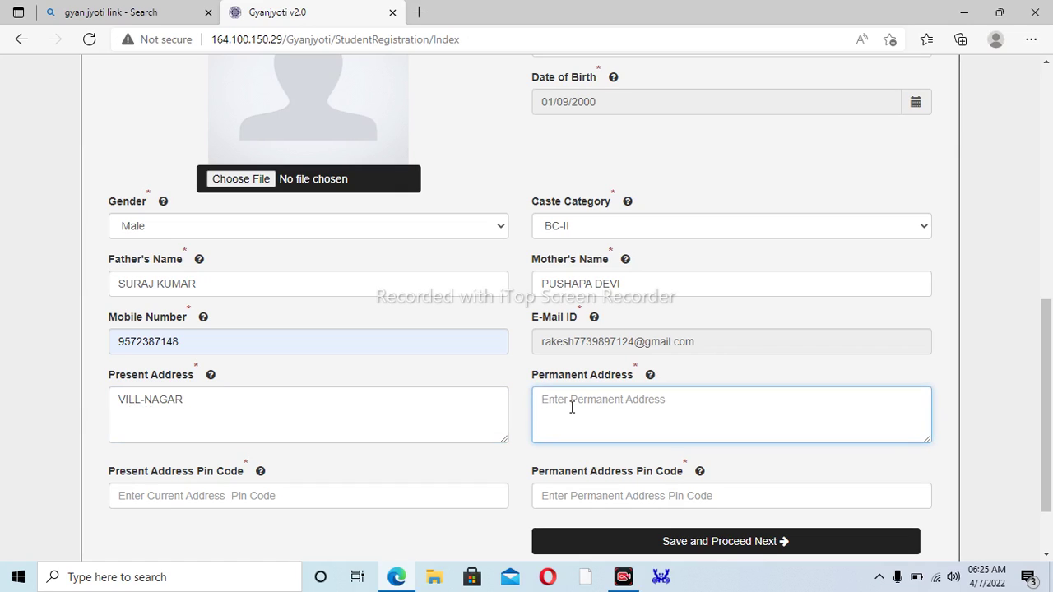
type("VILL-NAGAR")
- Enter the address pin codes and save Step 1, which flags the missing student photo
left_click(308, 495)
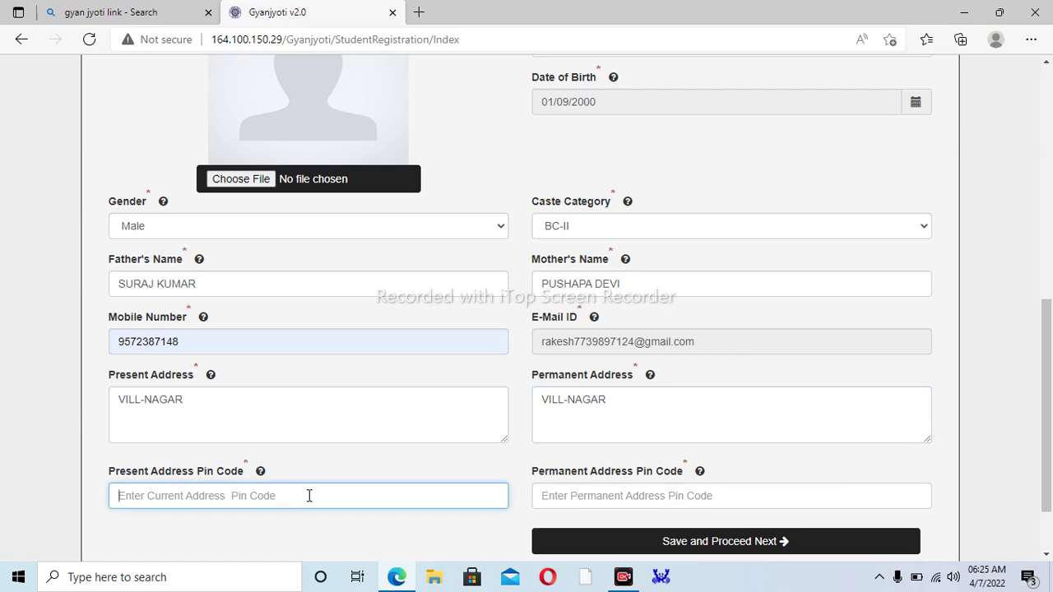
type("822121")
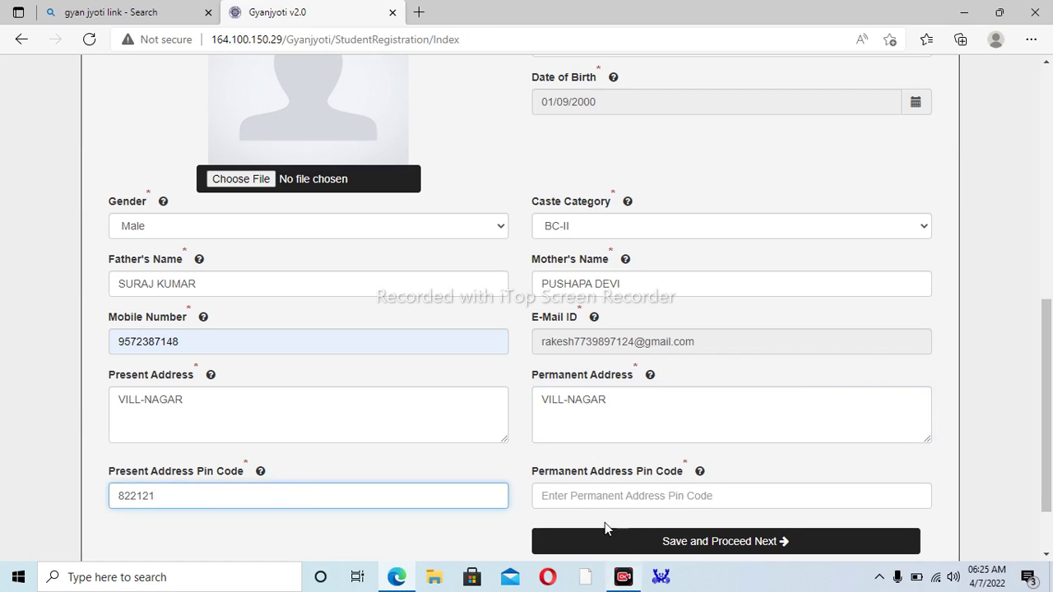
left_click(600, 499)
type("822121")
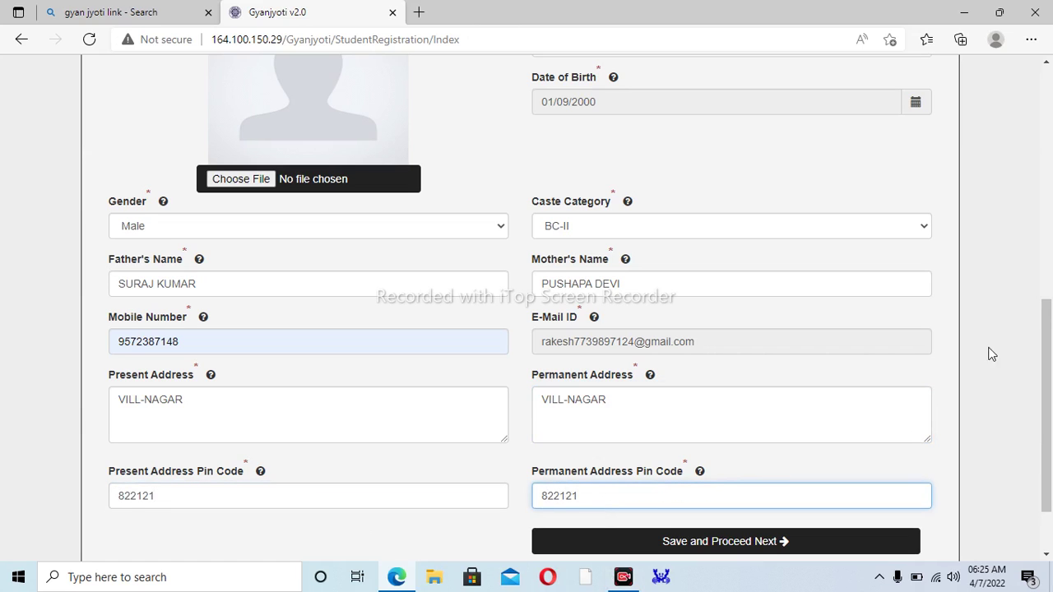
scroll(1019, 393, "down", 2)
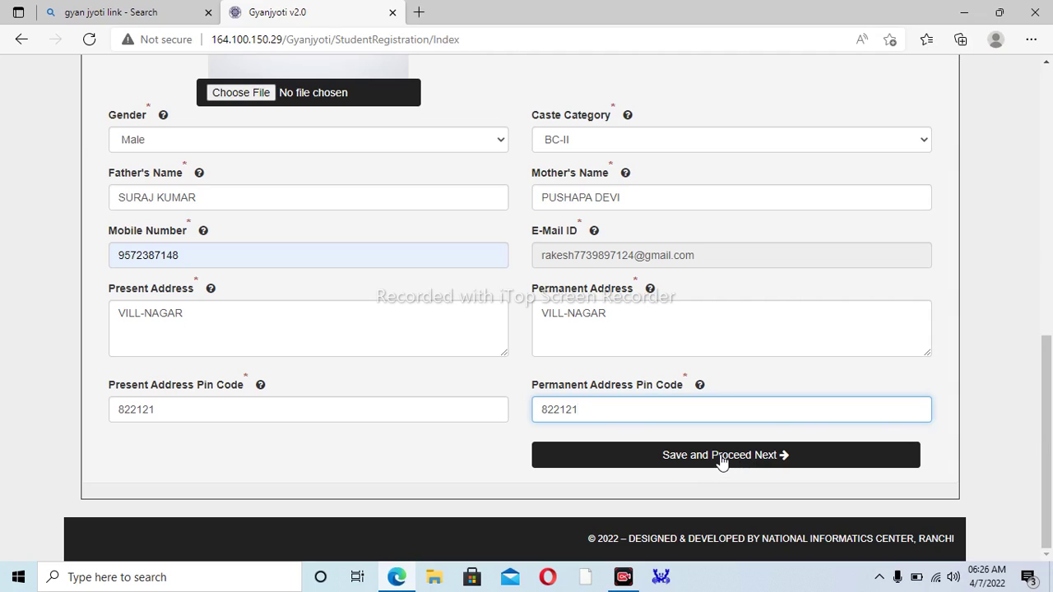
left_click(721, 461)
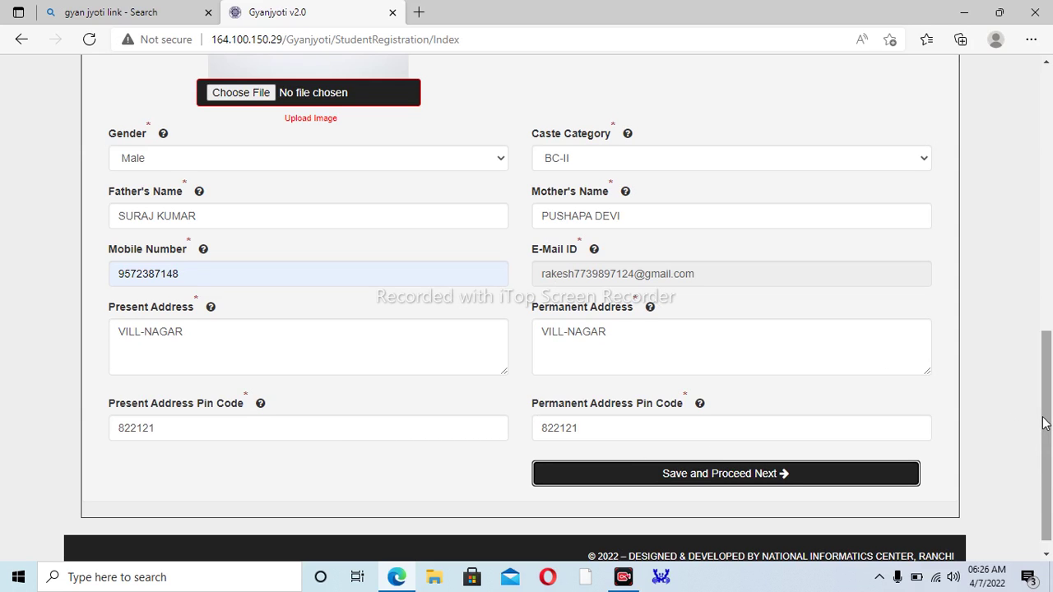
- Attach rama.jpg from Pictures as the student photo and save Step 1 to reach Step 2
left_click_drag(1046, 421, 1051, 321)
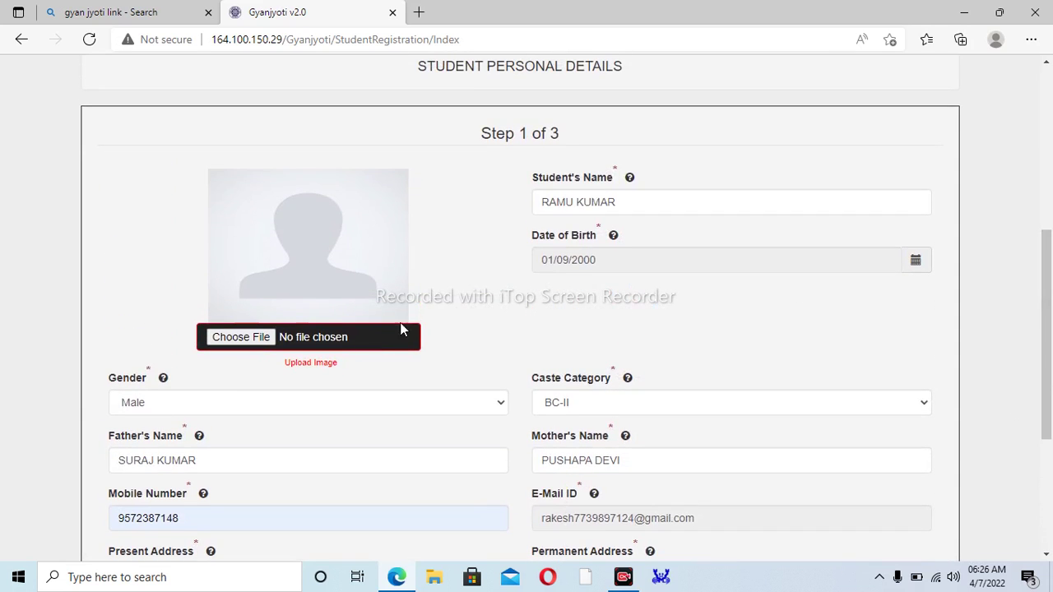
left_click(232, 338)
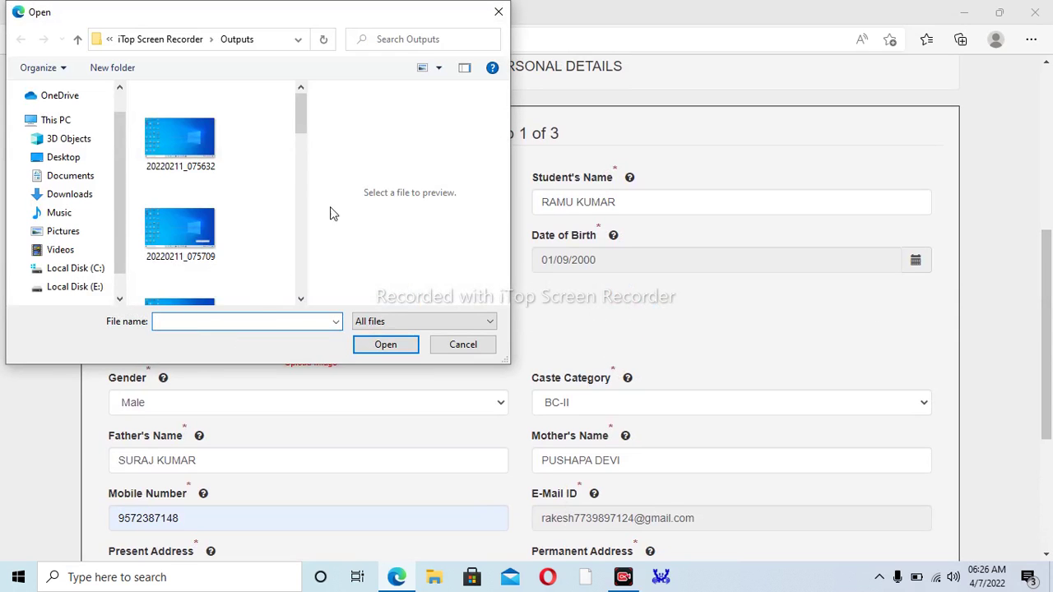
mouse_move(299, 128)
left_mouse_down()
mouse_move(287, 217)
mouse_move(296, 138)
left_mouse_up()
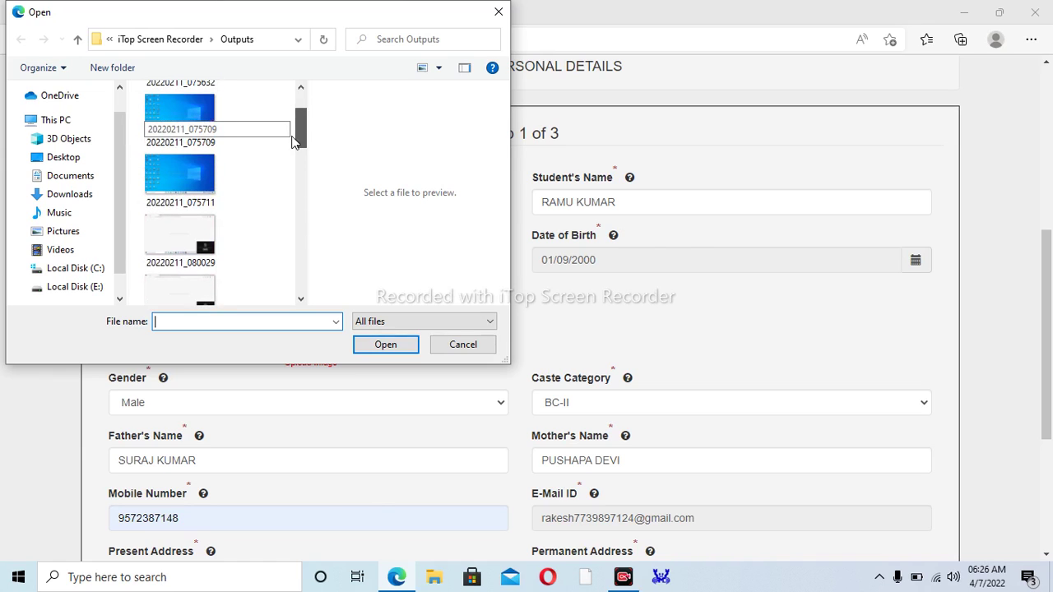
left_click(72, 233)
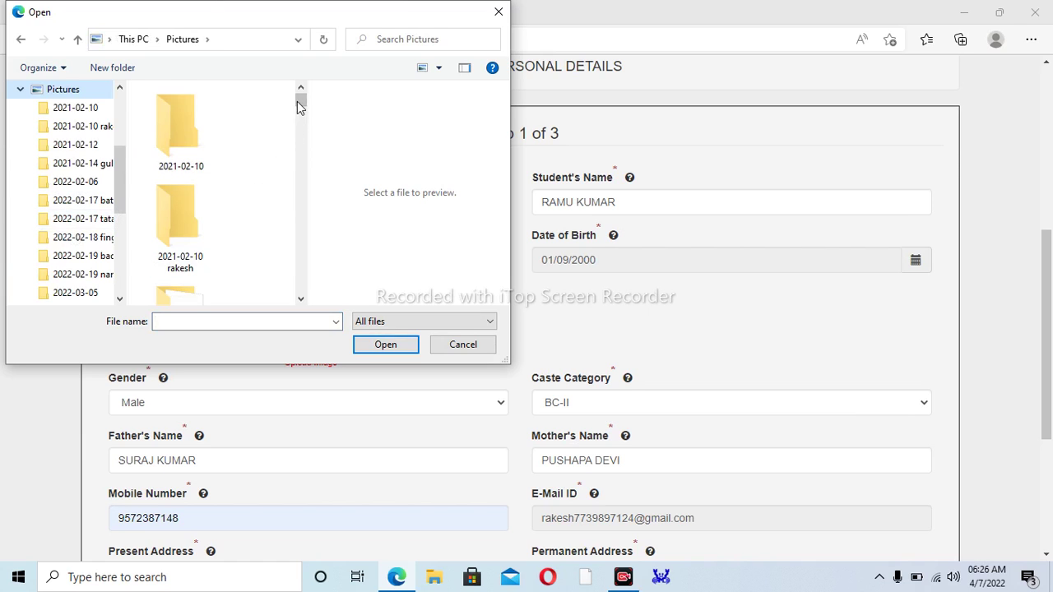
left_click_drag(301, 102, 255, 281)
double_click(182, 144)
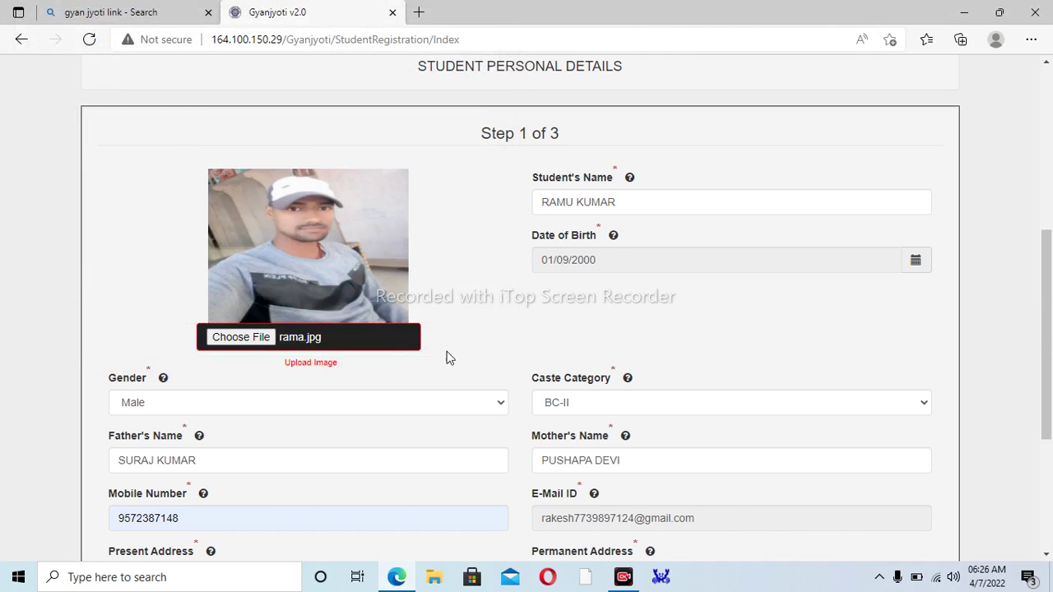
left_click_drag(1043, 317, 965, 465)
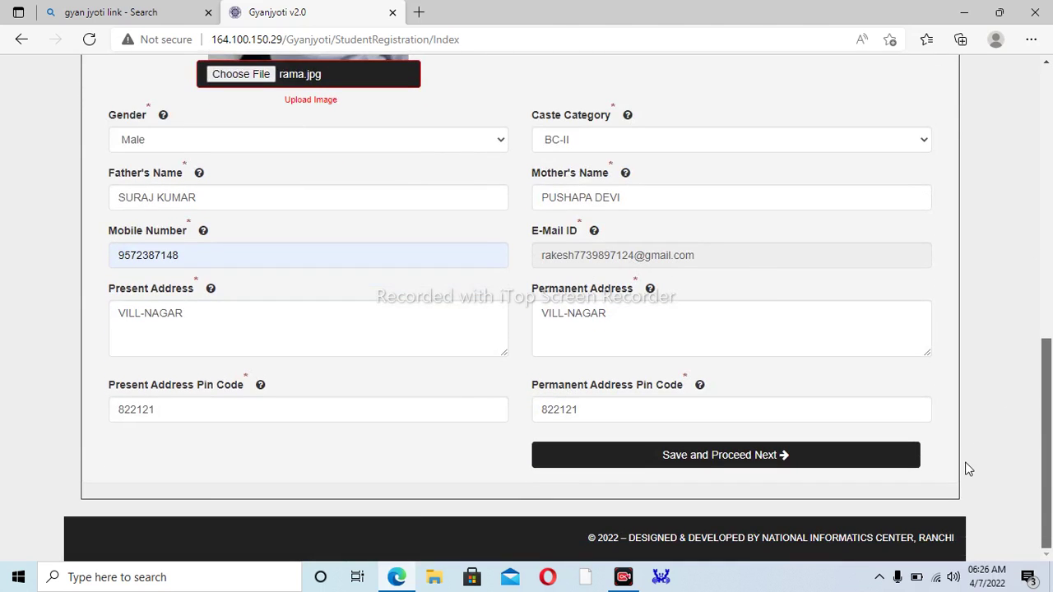
left_click(699, 460)
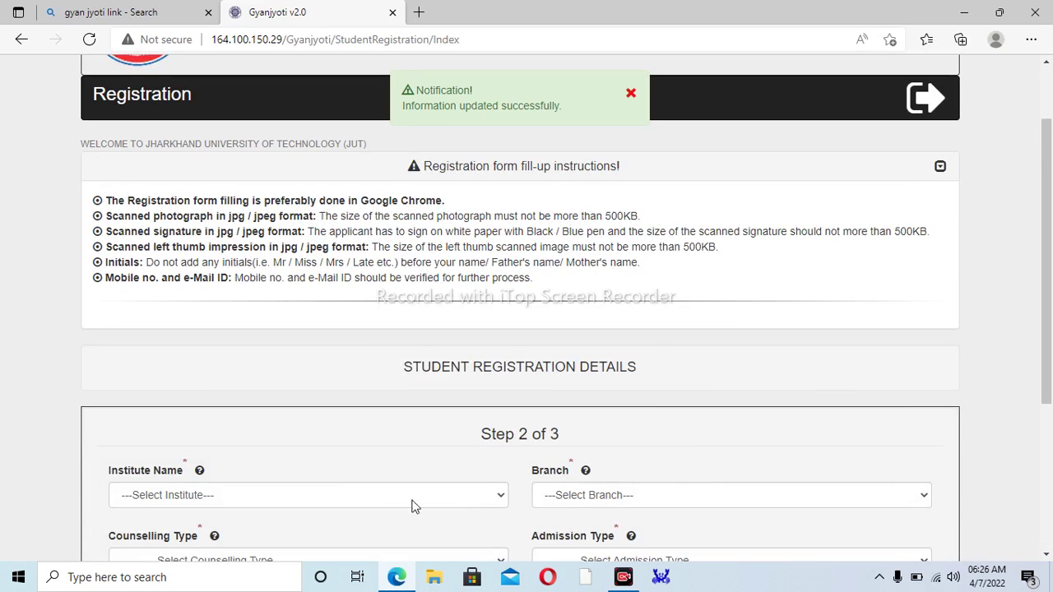
- Choose institute [201] GOVERNMENT POLYTECHNIC, DUMKA and branch MECHANICAL ENGINEERING
left_click(321, 502)
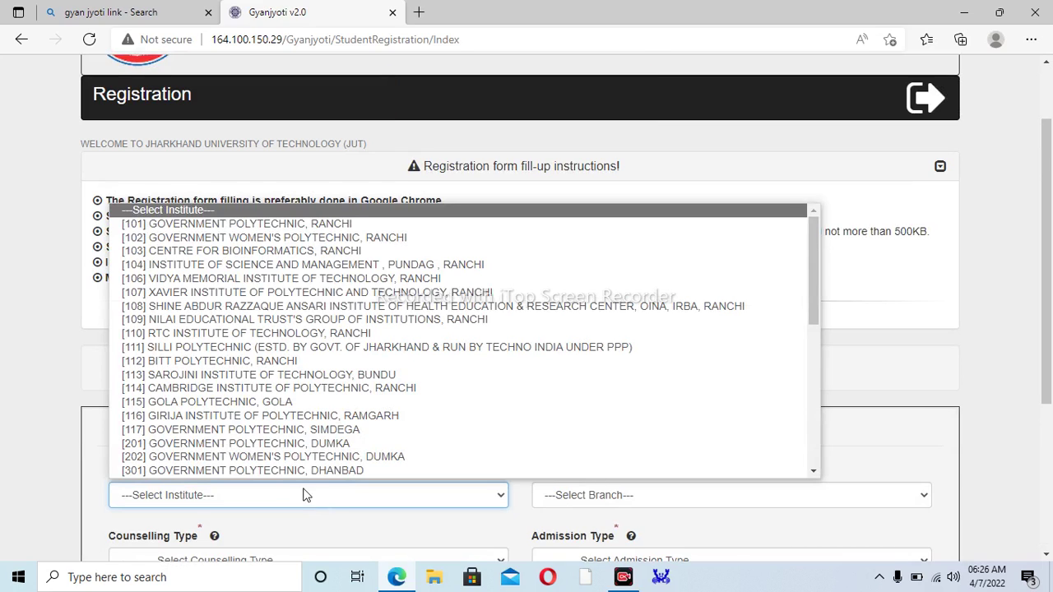
left_click(255, 444)
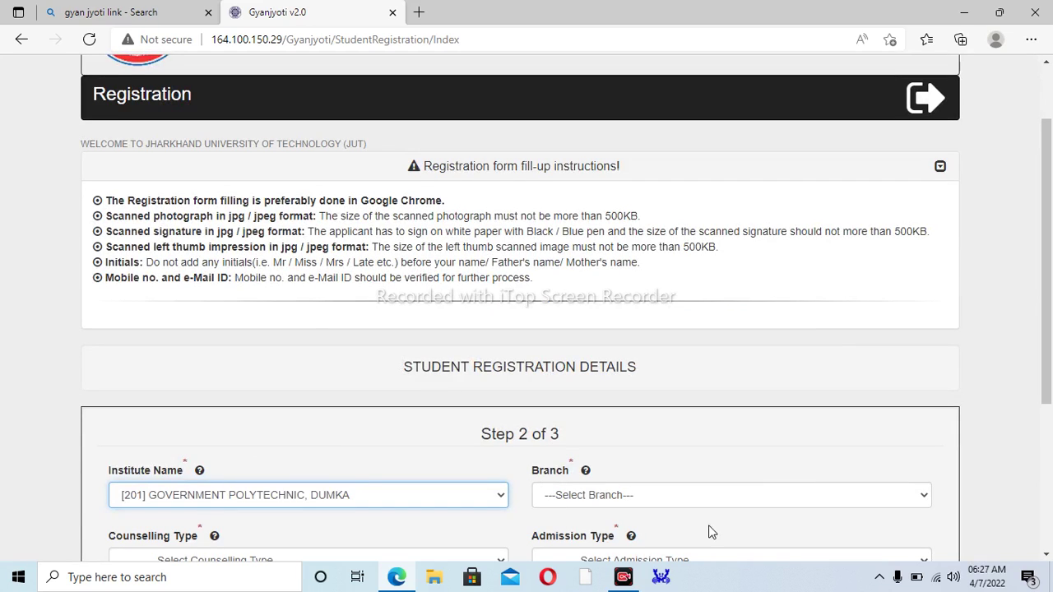
left_click(662, 503)
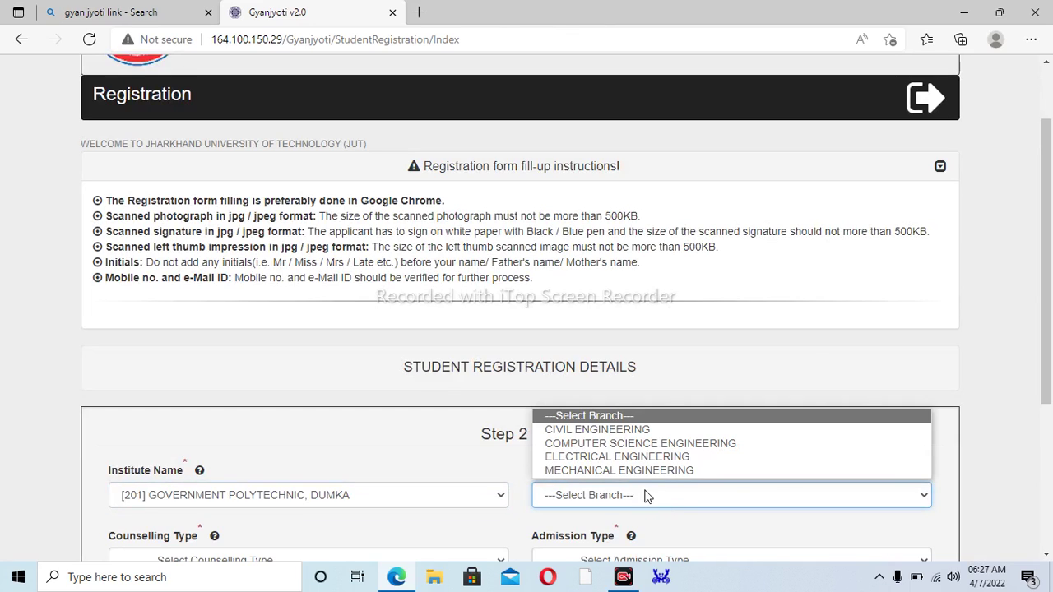
left_click(643, 471)
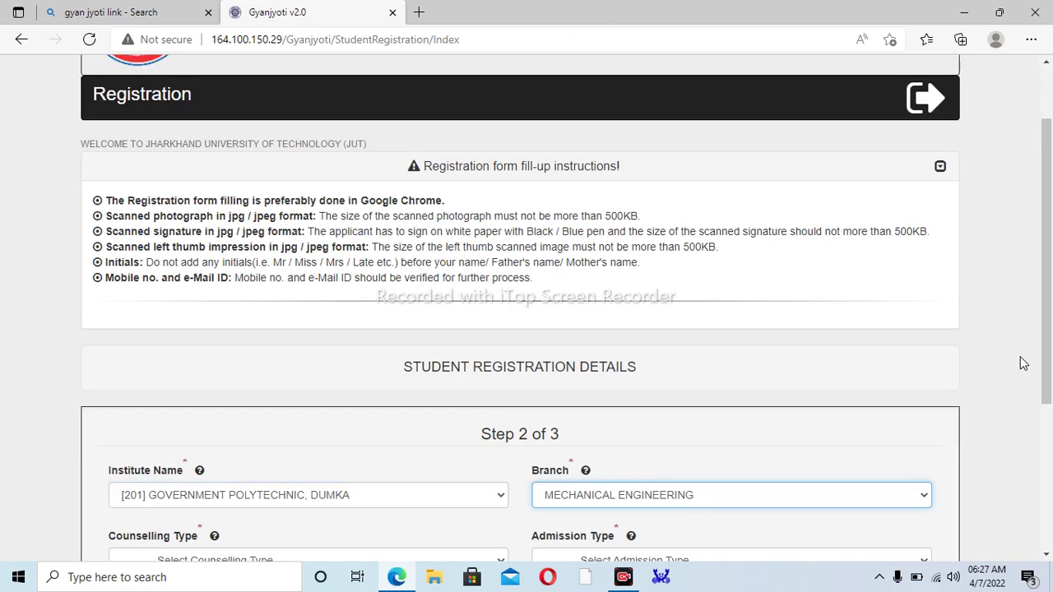
scroll(1020, 440, "down", 2)
scroll(1019, 440, "down", 2)
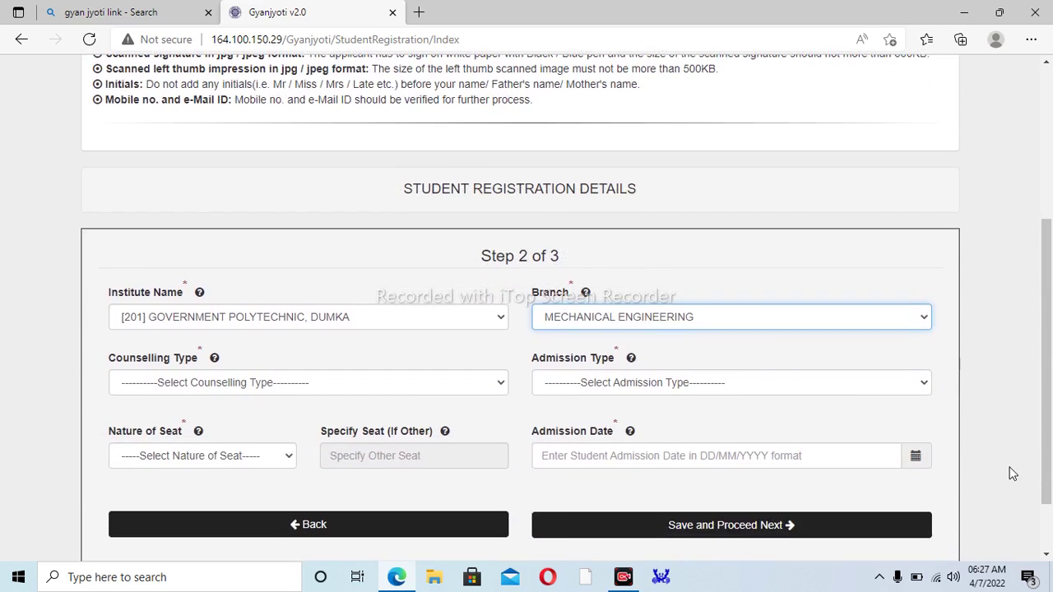
- Try Counselling Type JCECE Board, Ranchi and check the Admission Type and PECE roll number fields
left_click(190, 386)
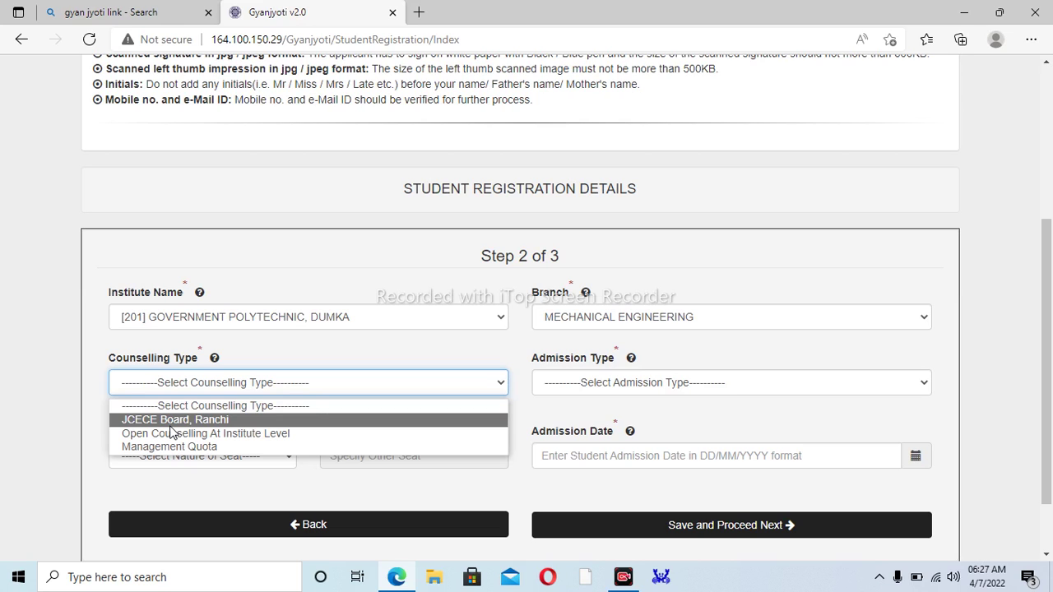
left_click(171, 425)
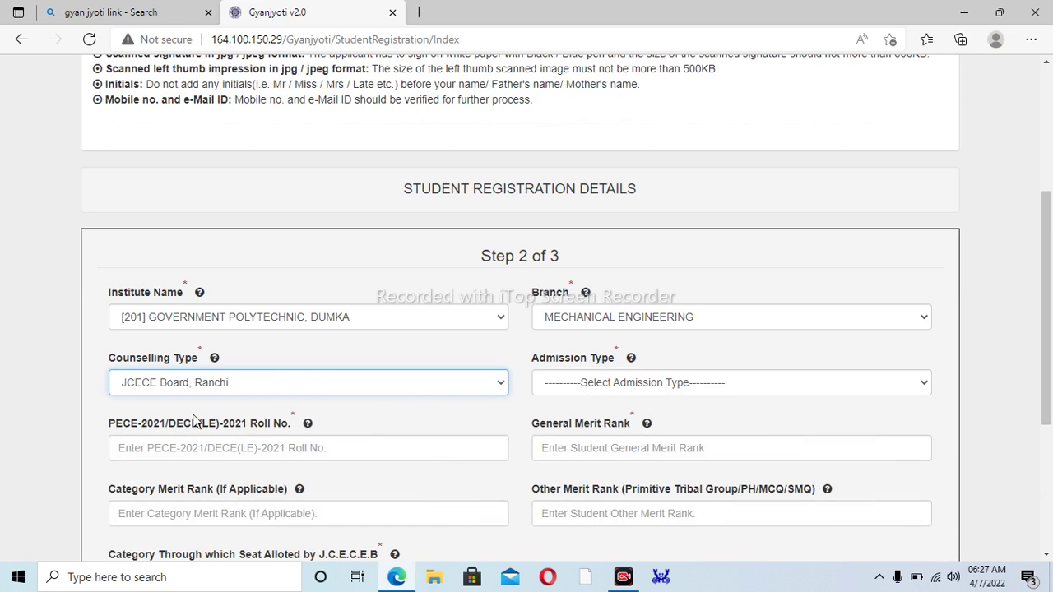
left_click(562, 392)
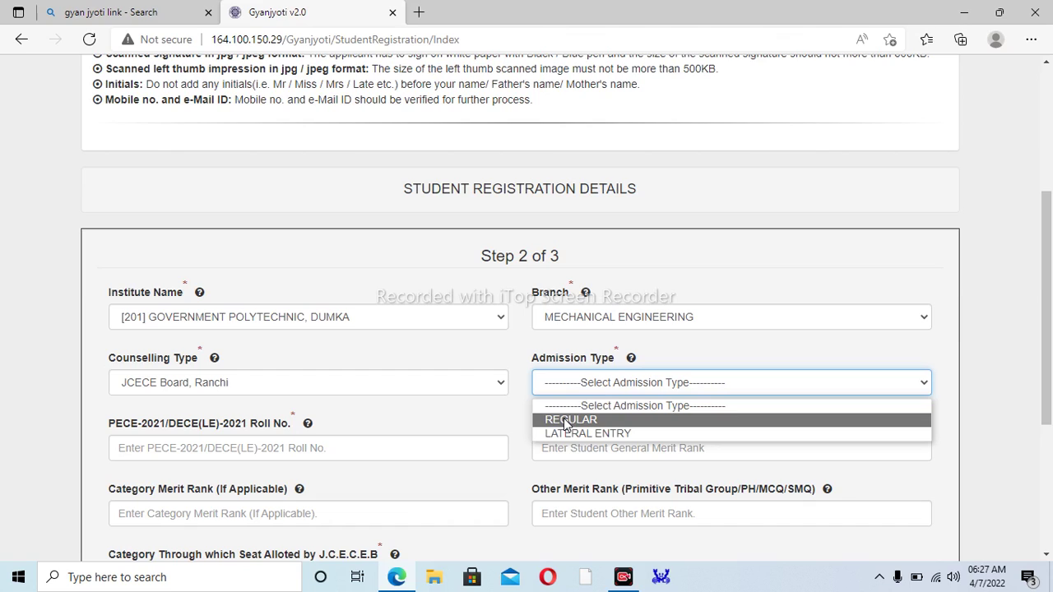
left_click(203, 447)
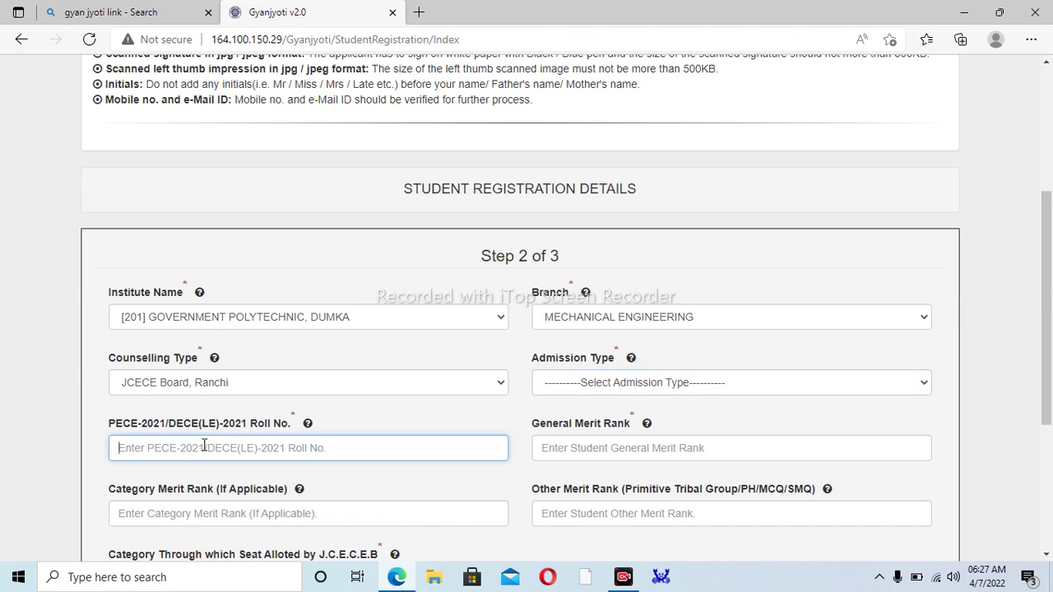
- Switch Counselling Type to Open Counselling At Institute Level and Admission Type to REGULAR, then review Nature of Seat
left_click(233, 385)
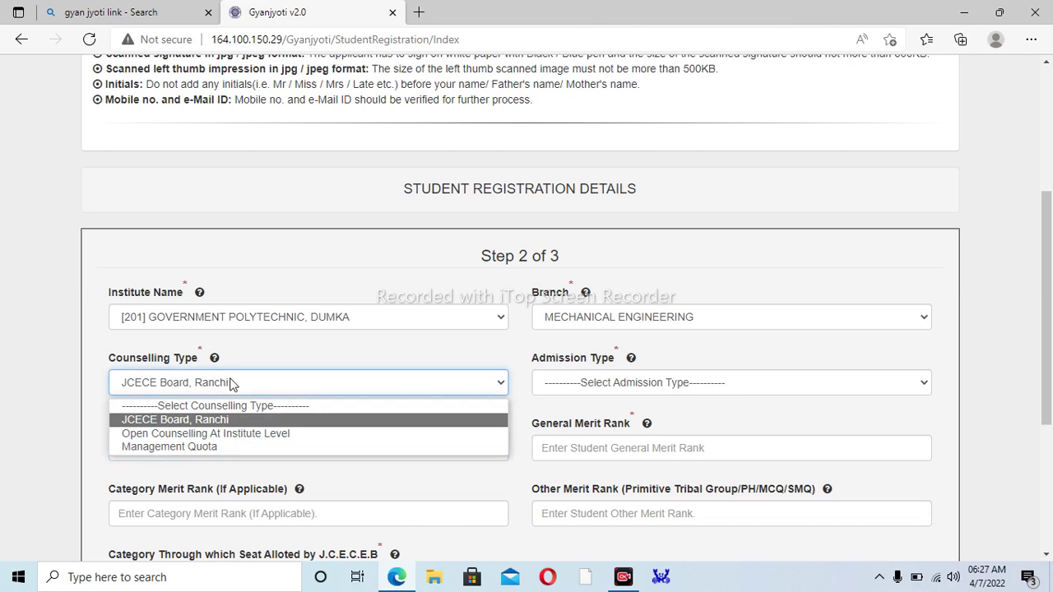
left_click(181, 434)
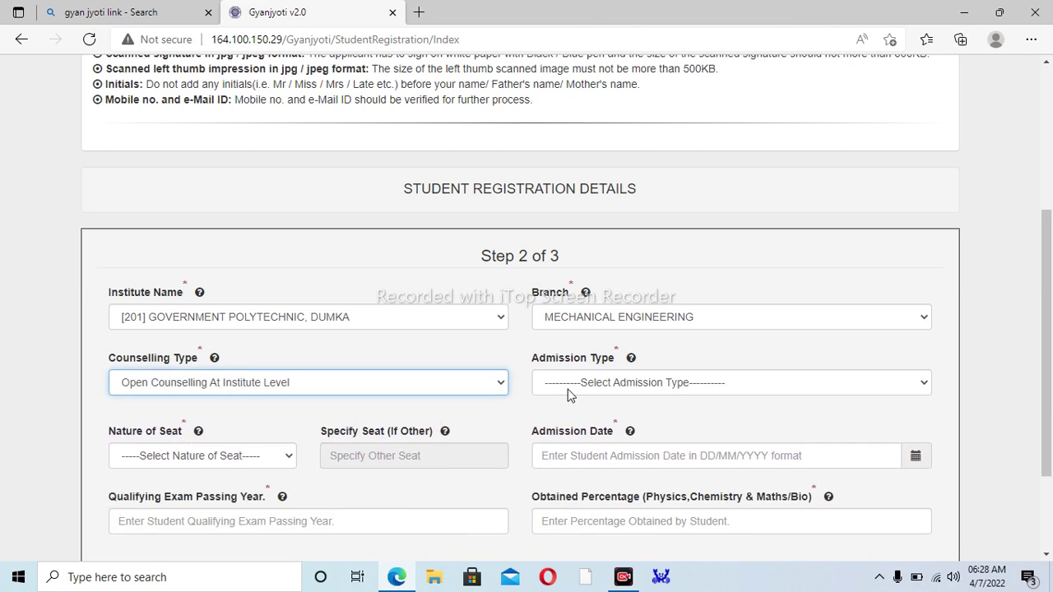
left_click(573, 392)
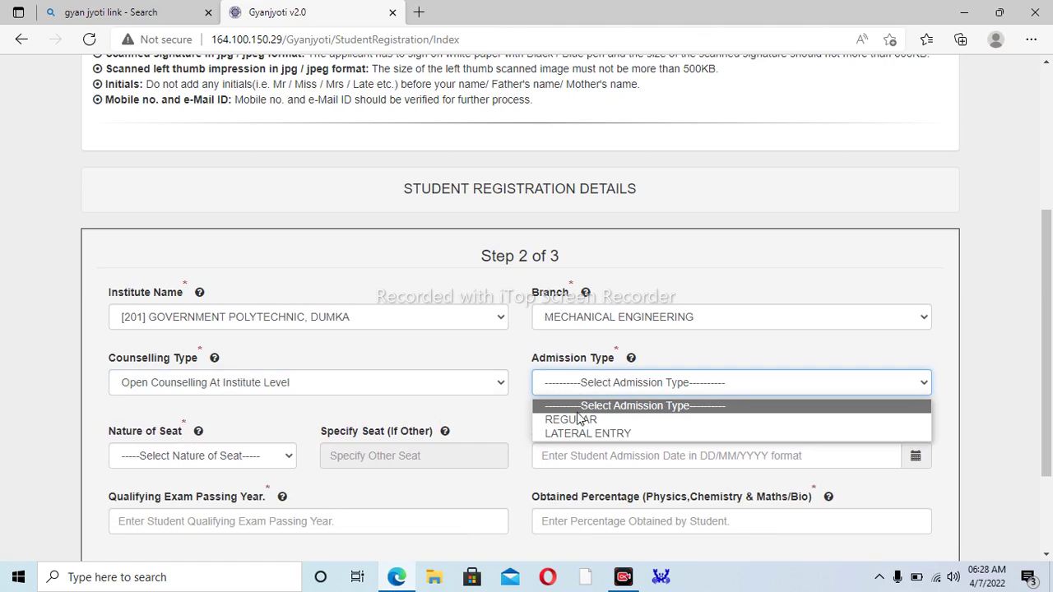
left_click(574, 421)
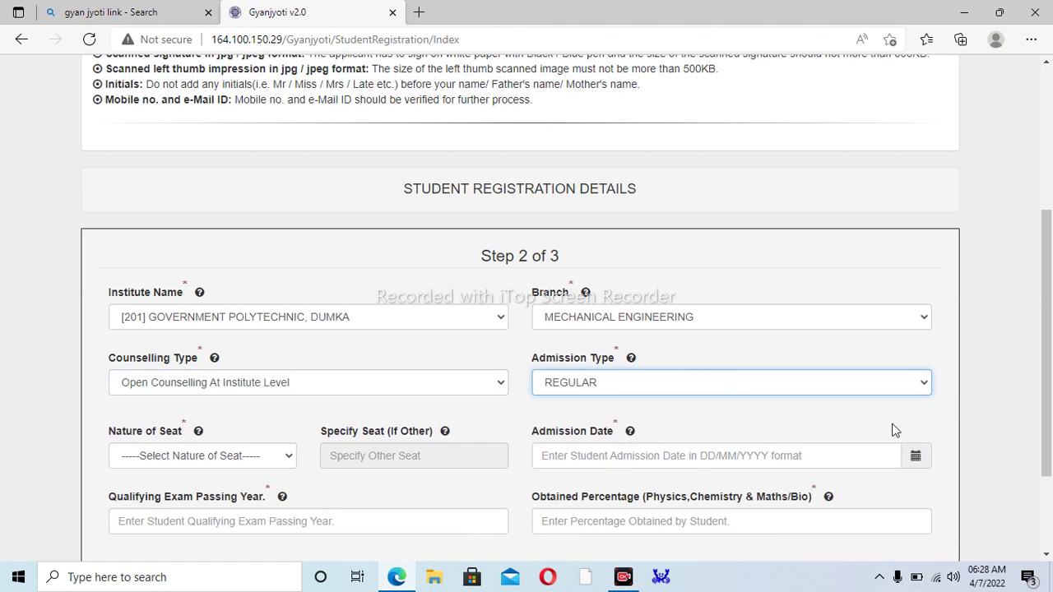
left_click_drag(1045, 374, 1025, 417)
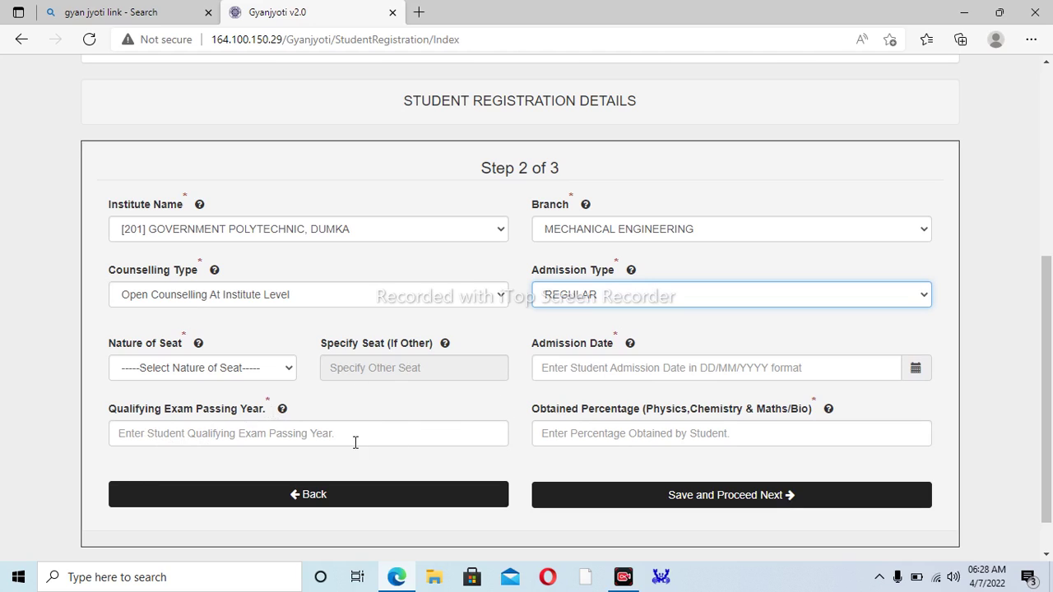
left_click(167, 371)
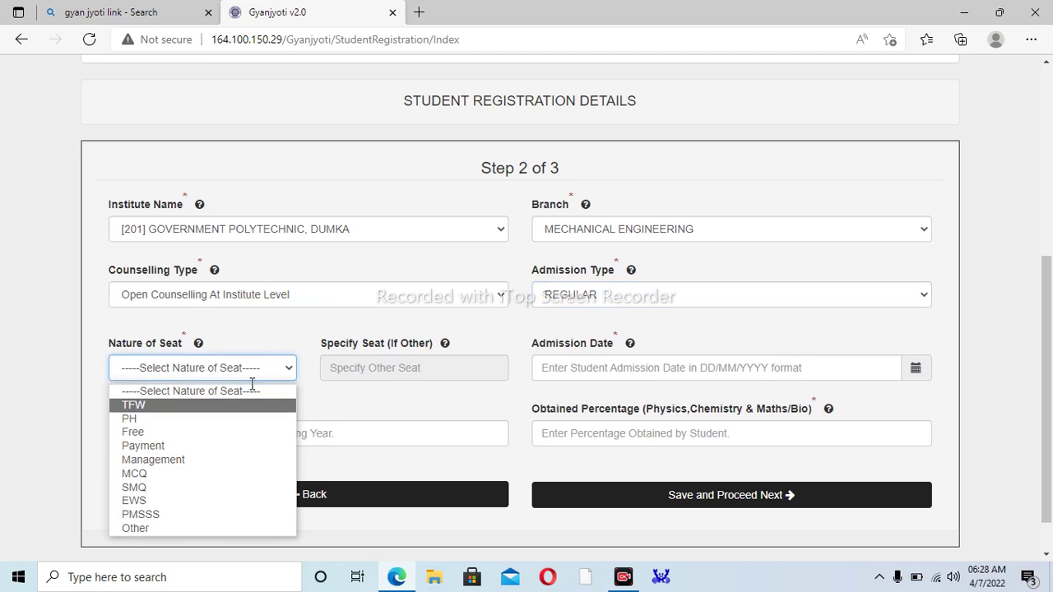
left_click(237, 298)
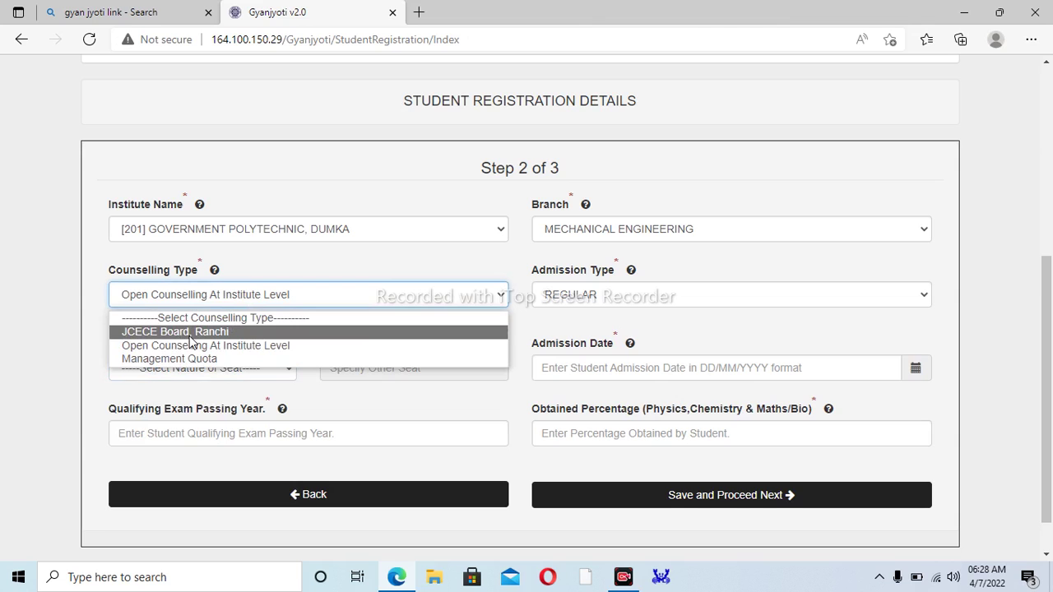
- Set Counselling Type to JCECE Board, Ranchi and enter the PECE roll number
left_click(189, 336)
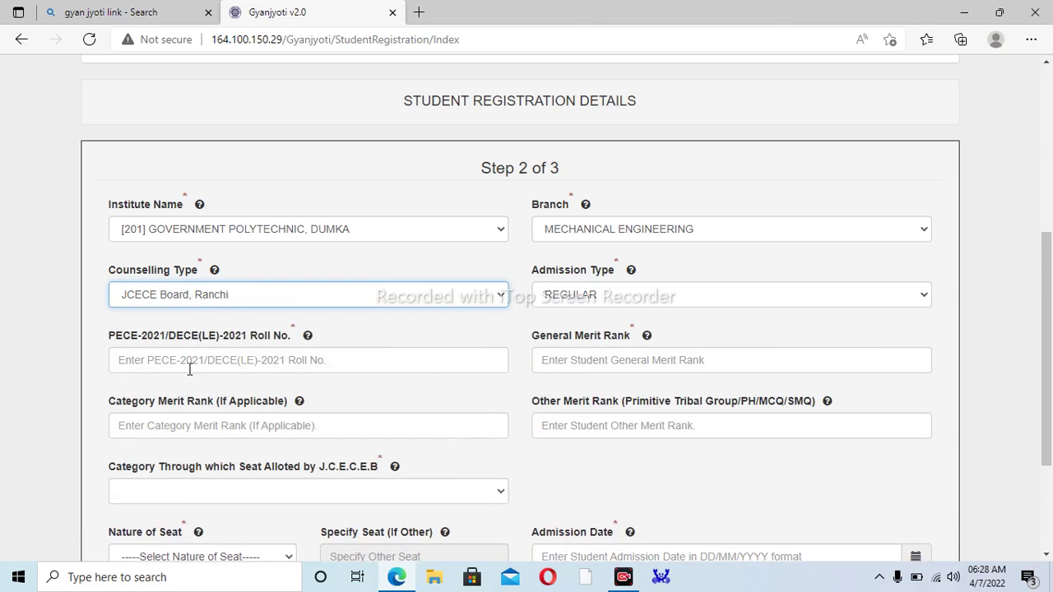
left_click(185, 362)
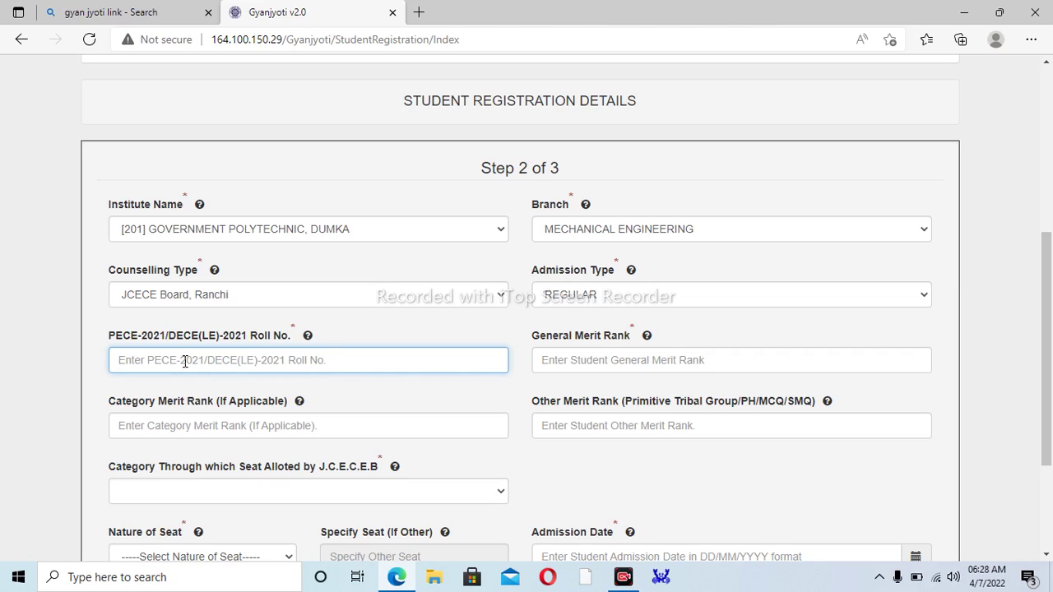
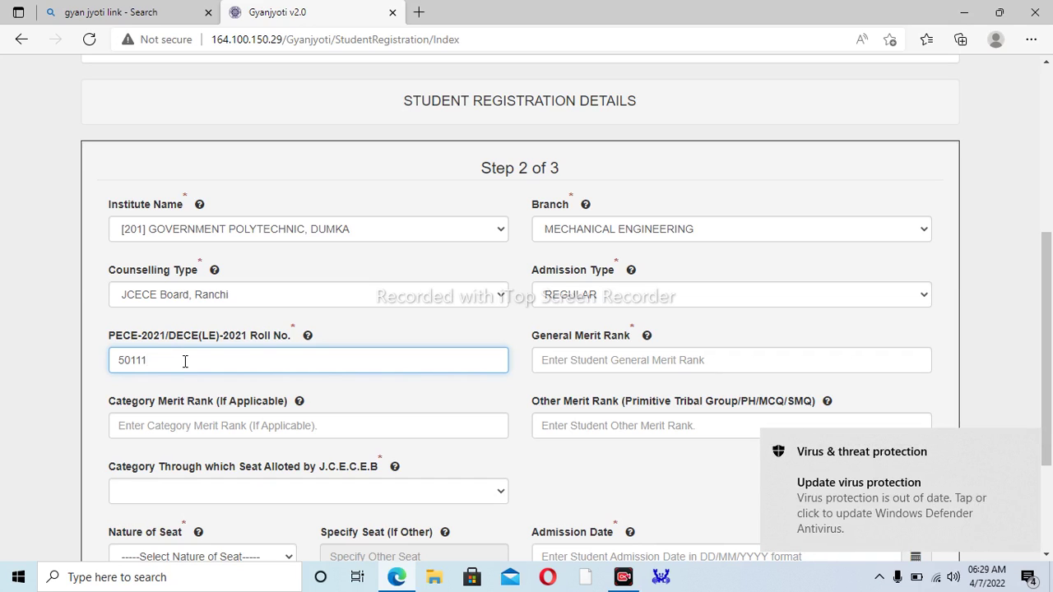
- Enter General Merit Rank 1729 and Category Merit Rank 728
left_click(585, 367)
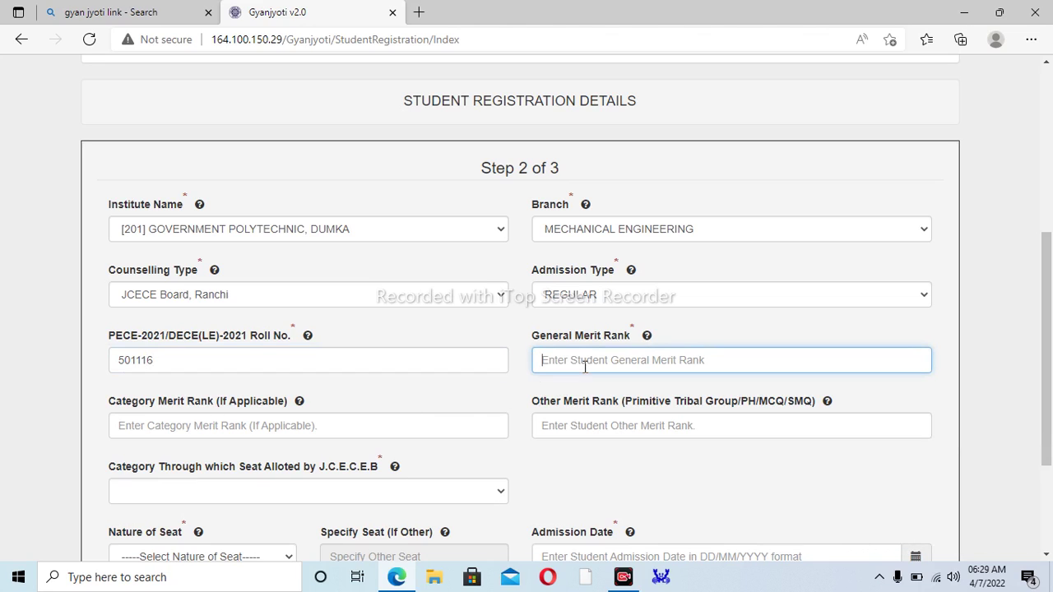
type("1")
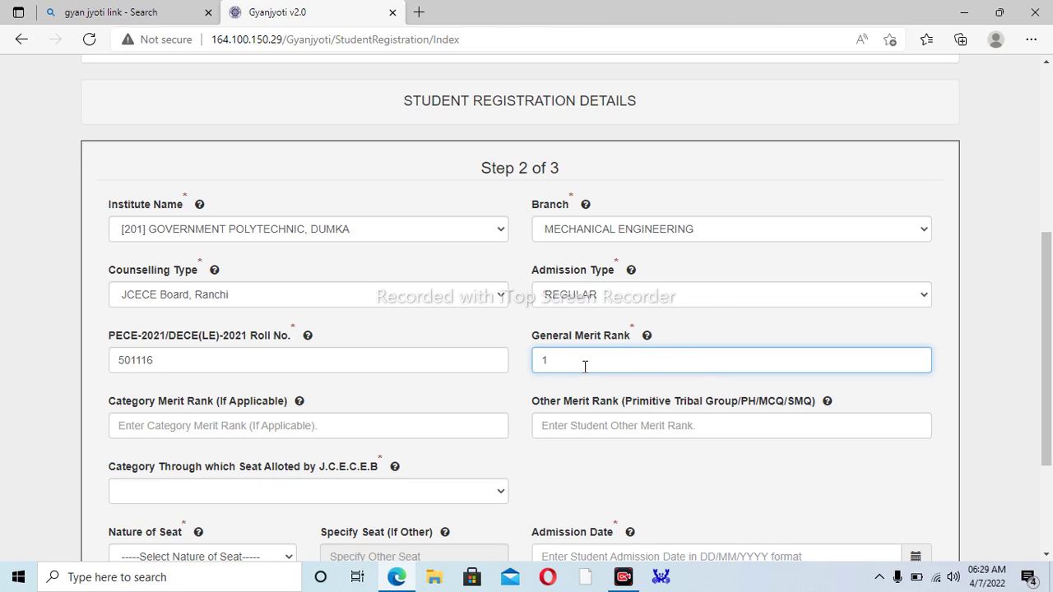
type("729")
left_click(227, 428)
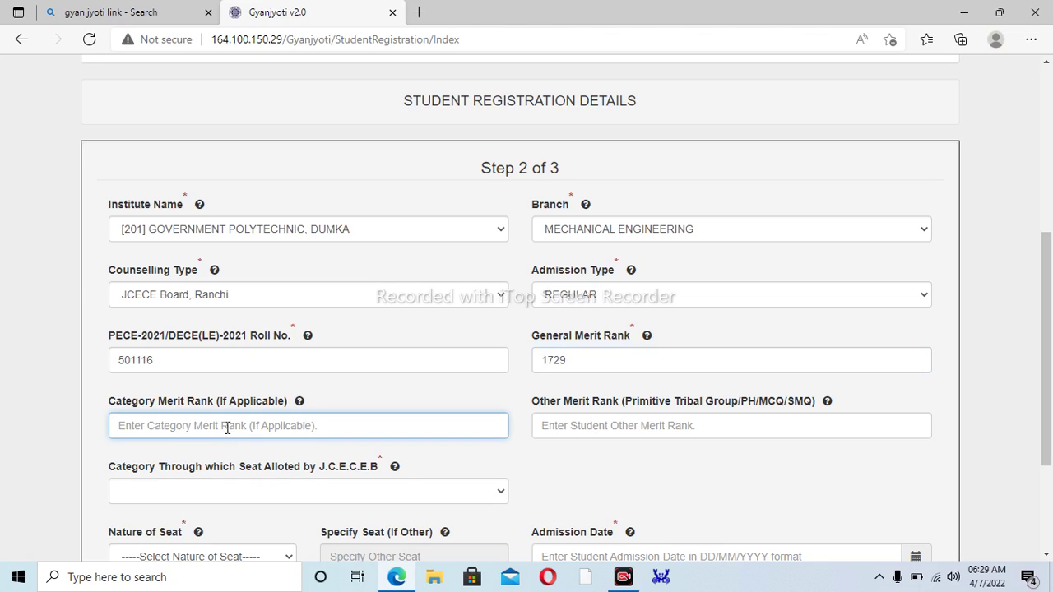
type("7")
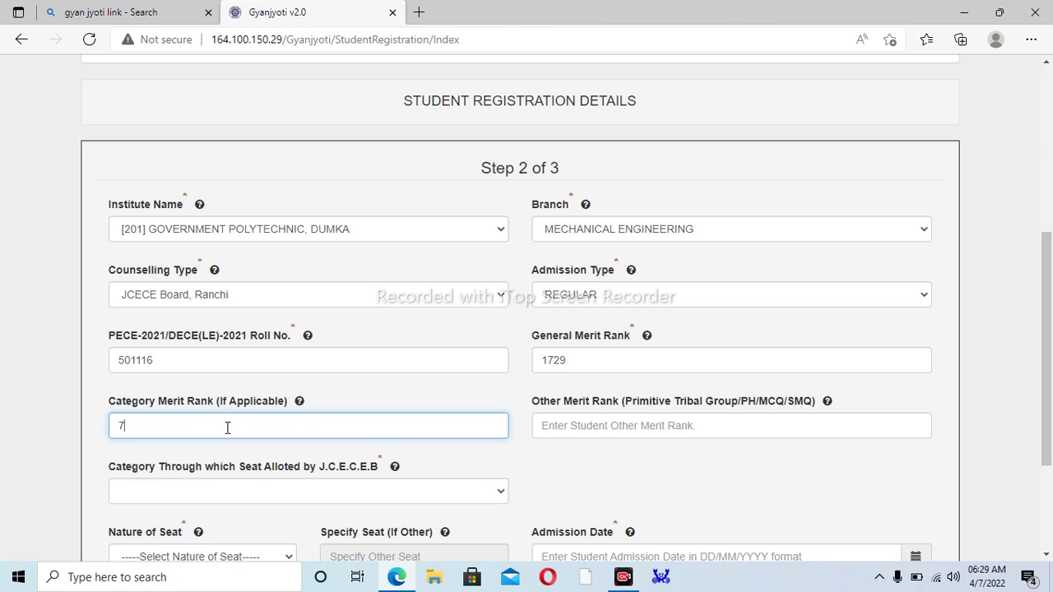
type("28")
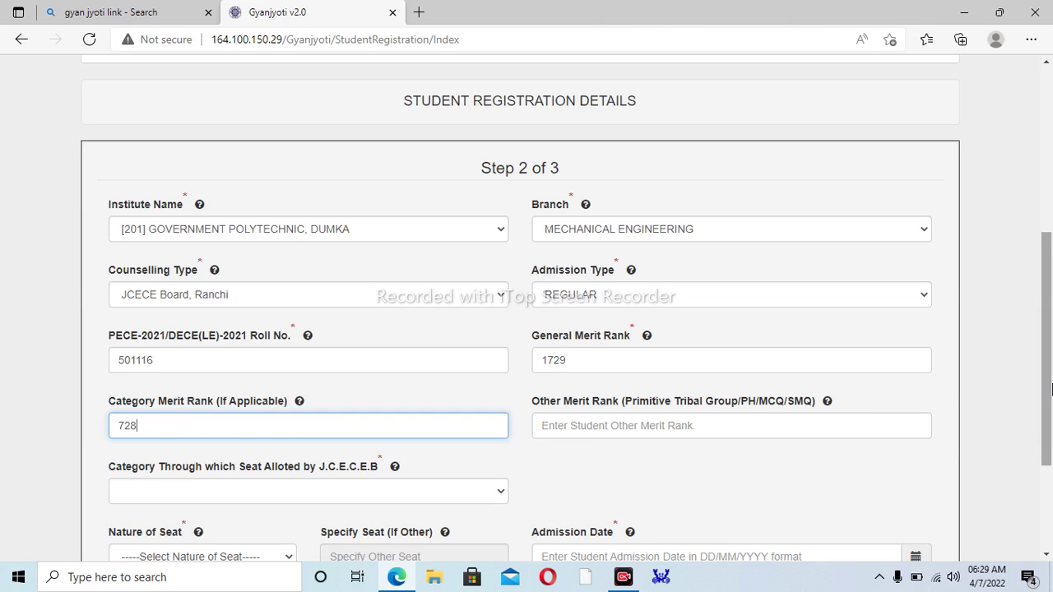
left_click_drag(1050, 388, 1029, 437)
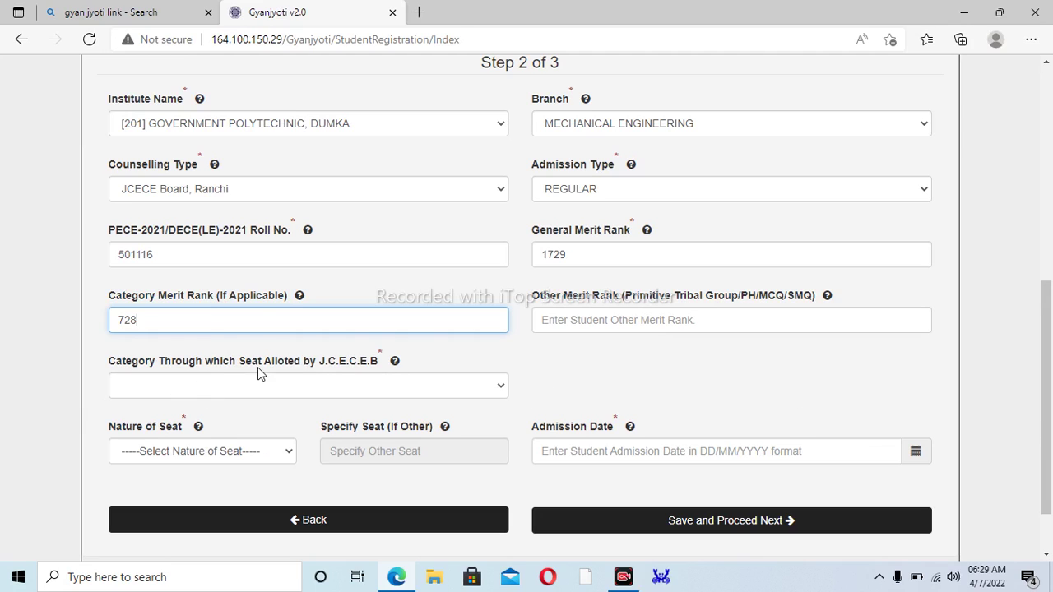
left_click(316, 385)
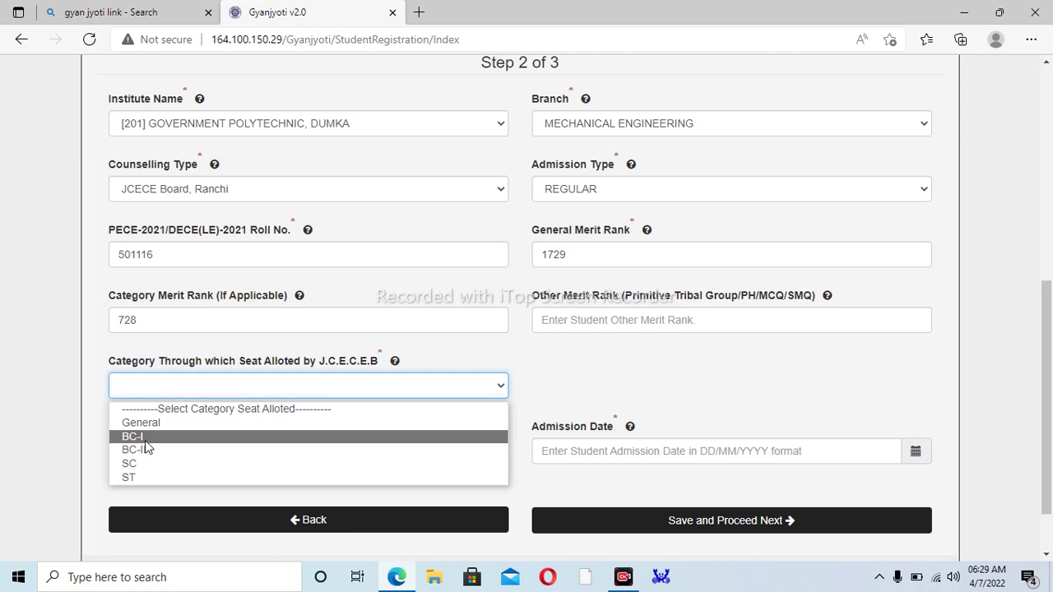
- Set the seat-allotment category to BC-I and Nature of Seat to Free
left_click(145, 436)
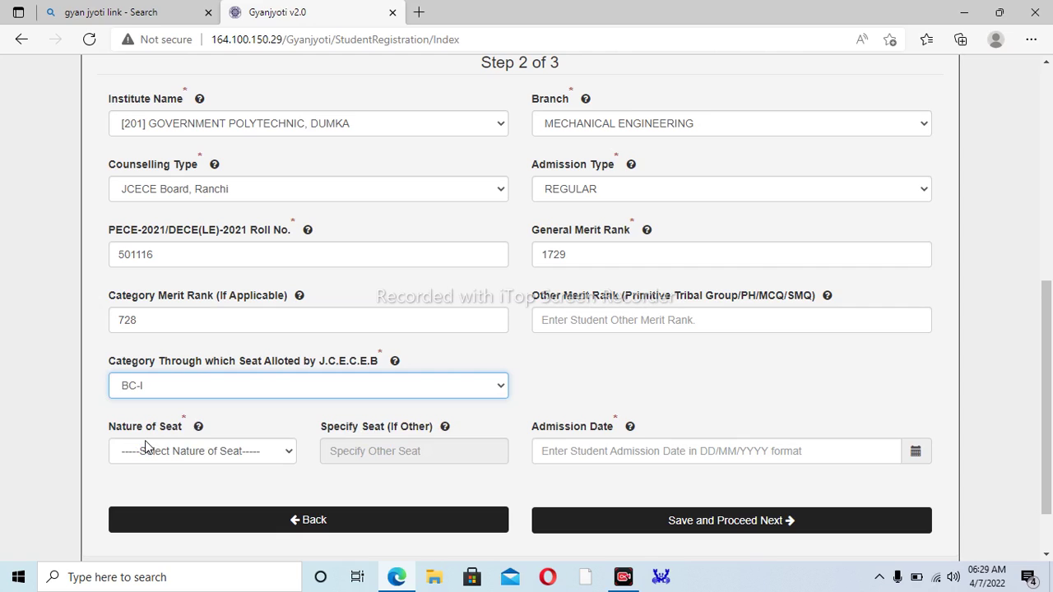
left_click(153, 461)
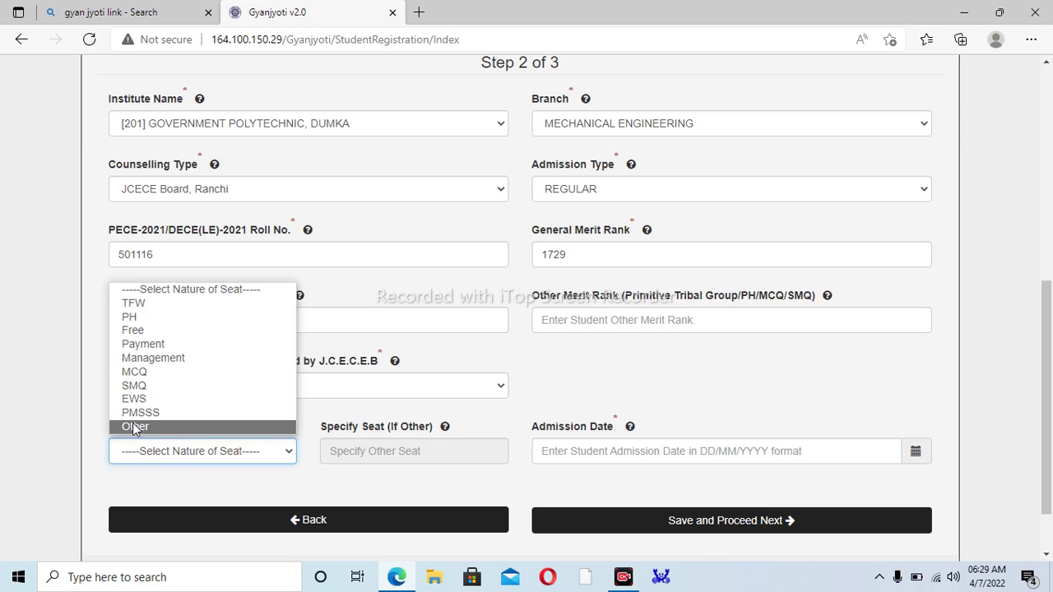
left_click(155, 330)
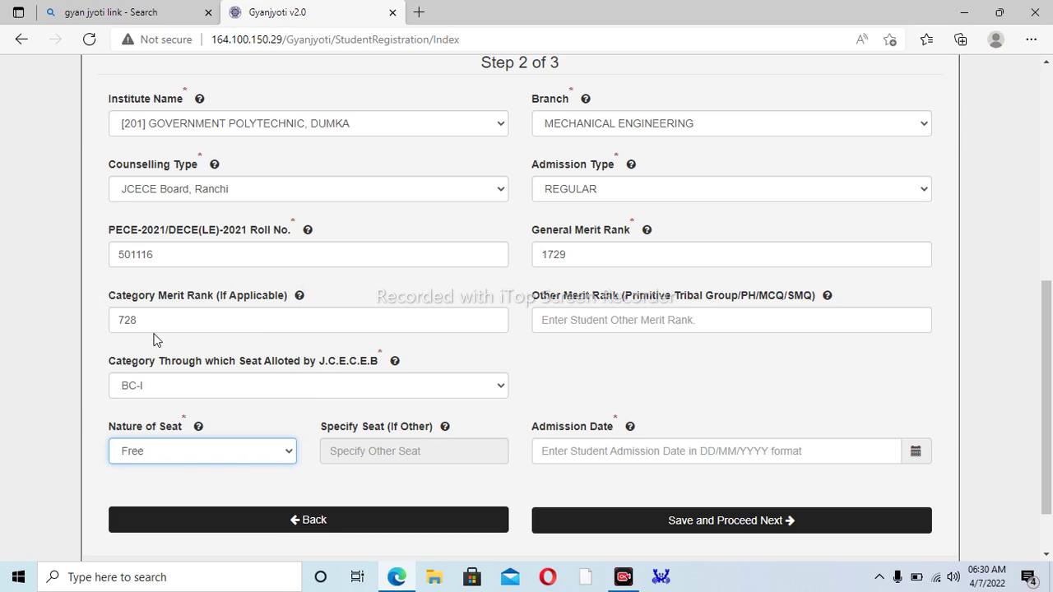
left_click(355, 457)
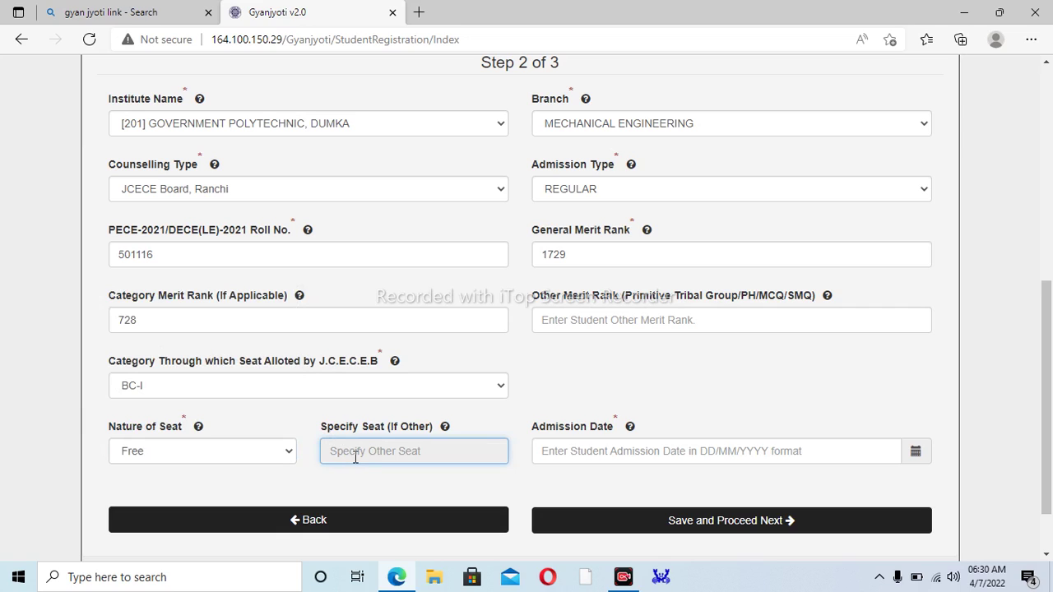
left_click(607, 451)
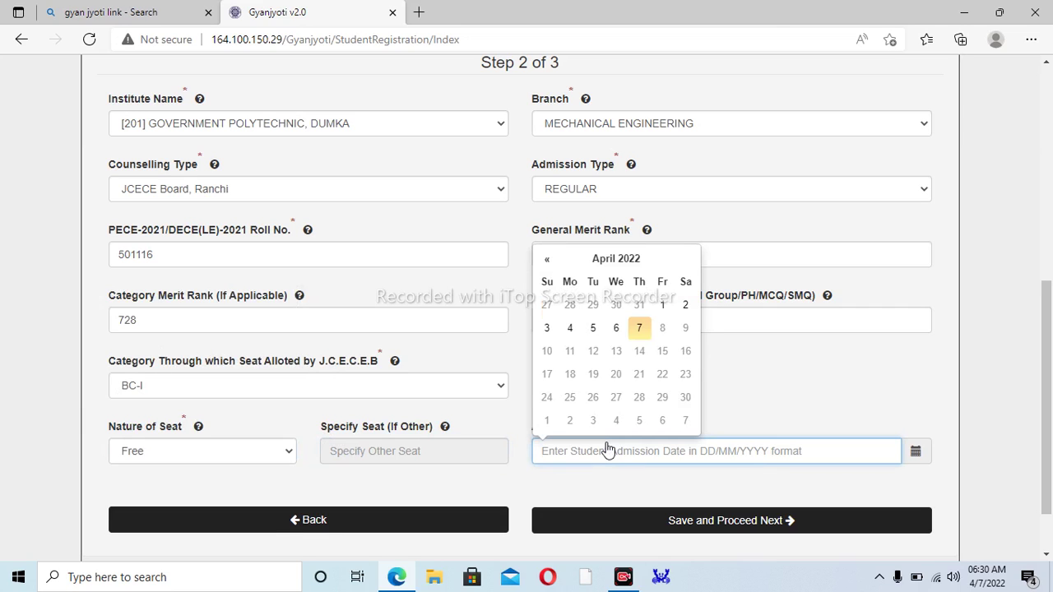
left_click(586, 491)
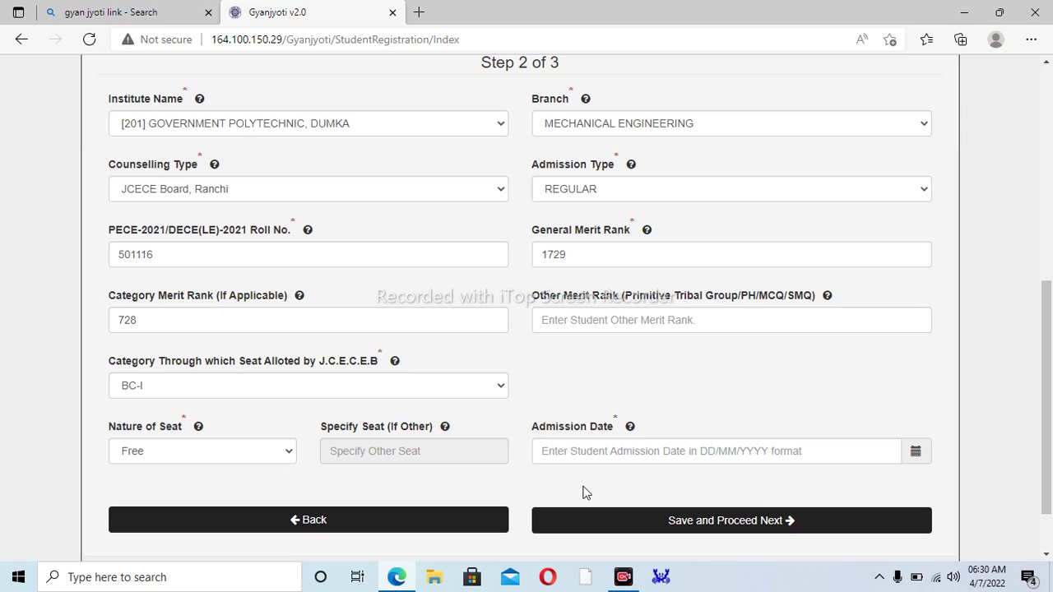
- Enter Admission Date 04/12/2021, correcting the mistyped characters
left_click(595, 455)
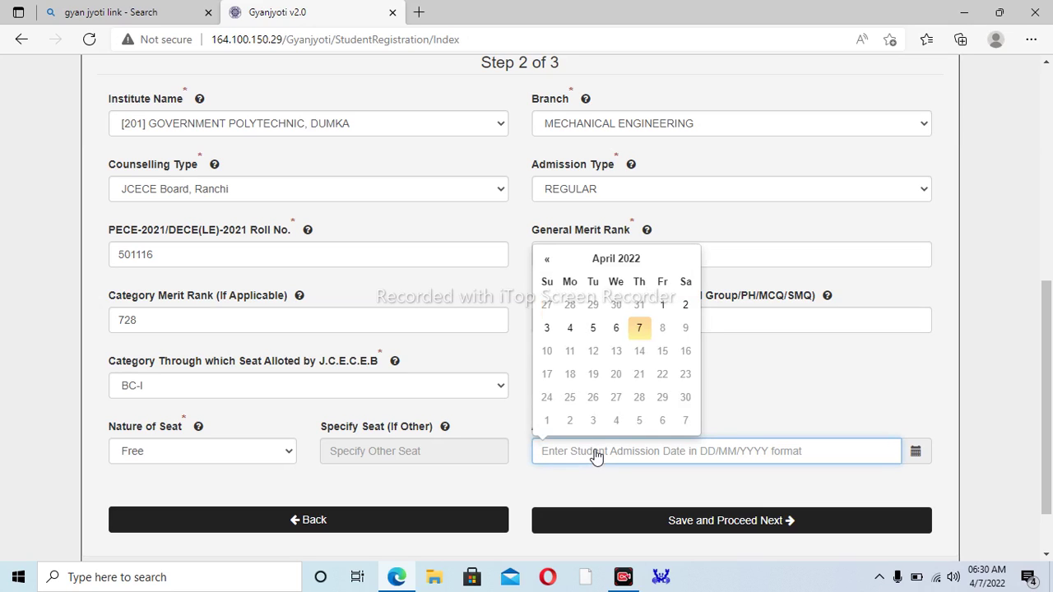
type("0")
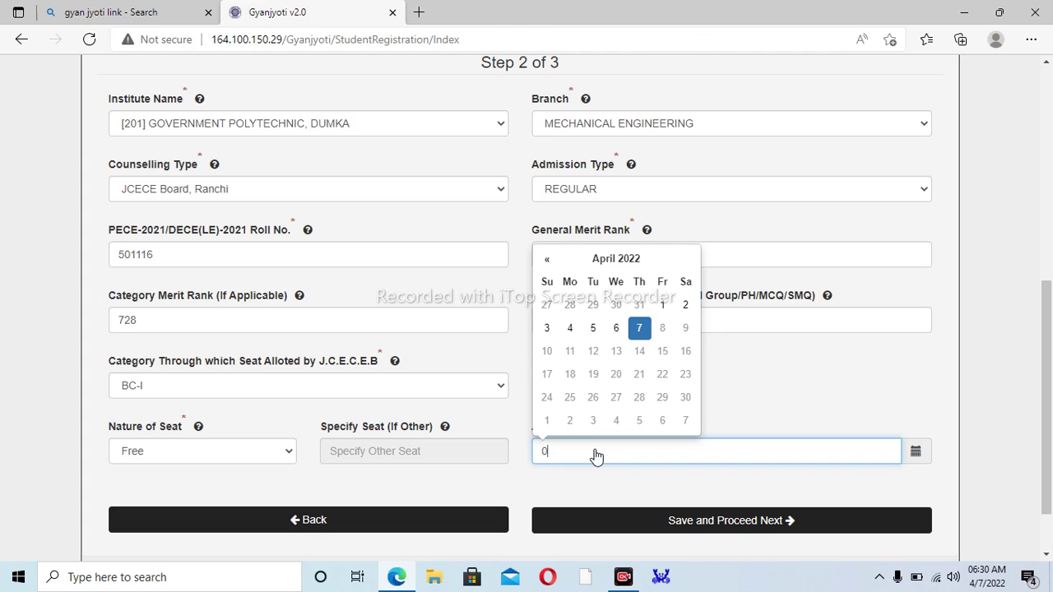
type("10")
key("BackSpace")
type("/")
key("BackSpace")
key("BackSpace")
type("4/12/2")
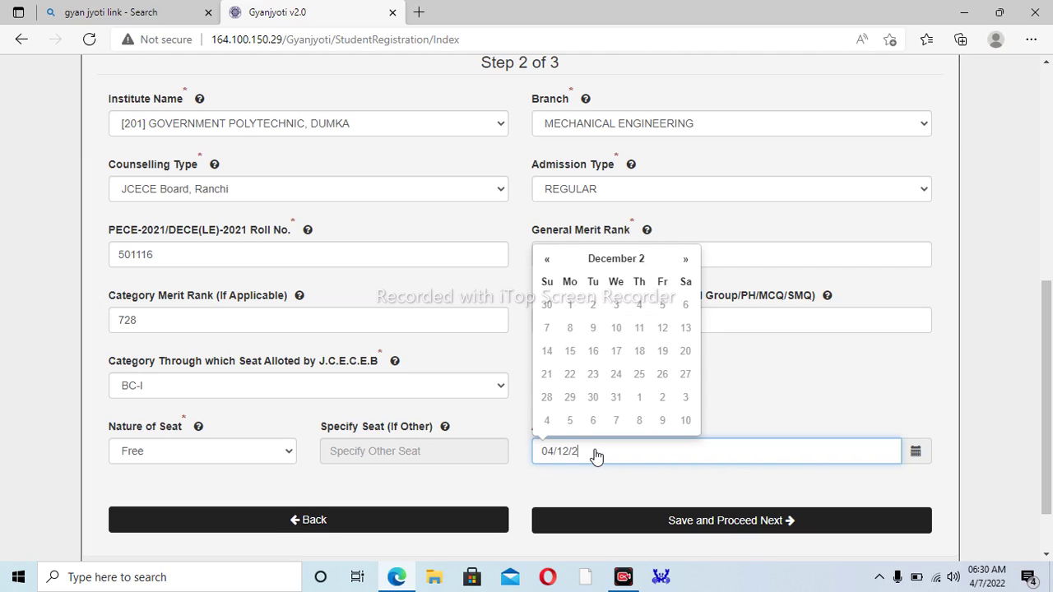
type("021")
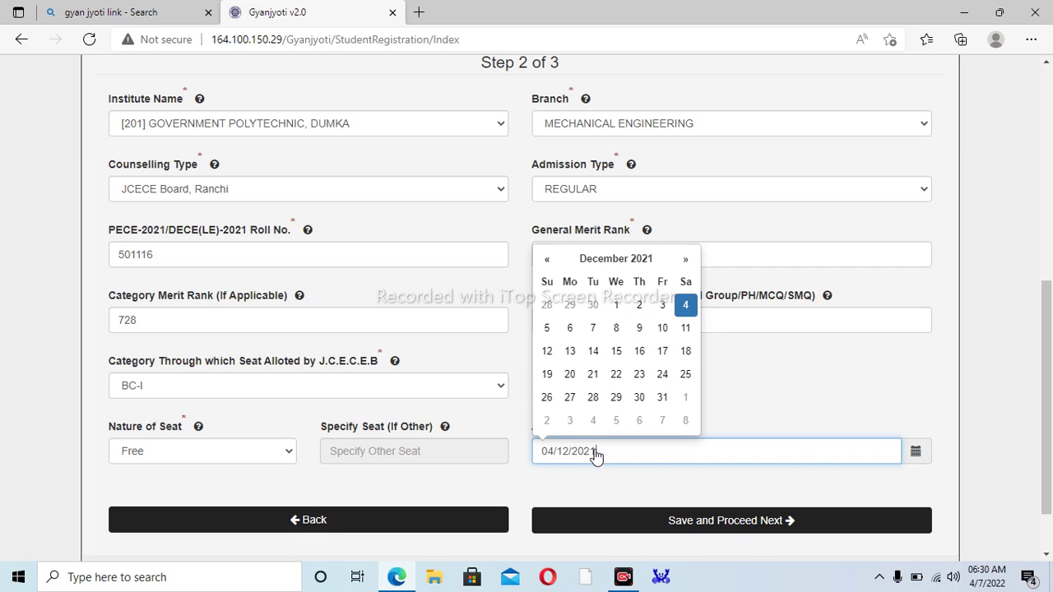
- Save Step 2 and proceed to the Step 3 payment details
left_click(856, 390)
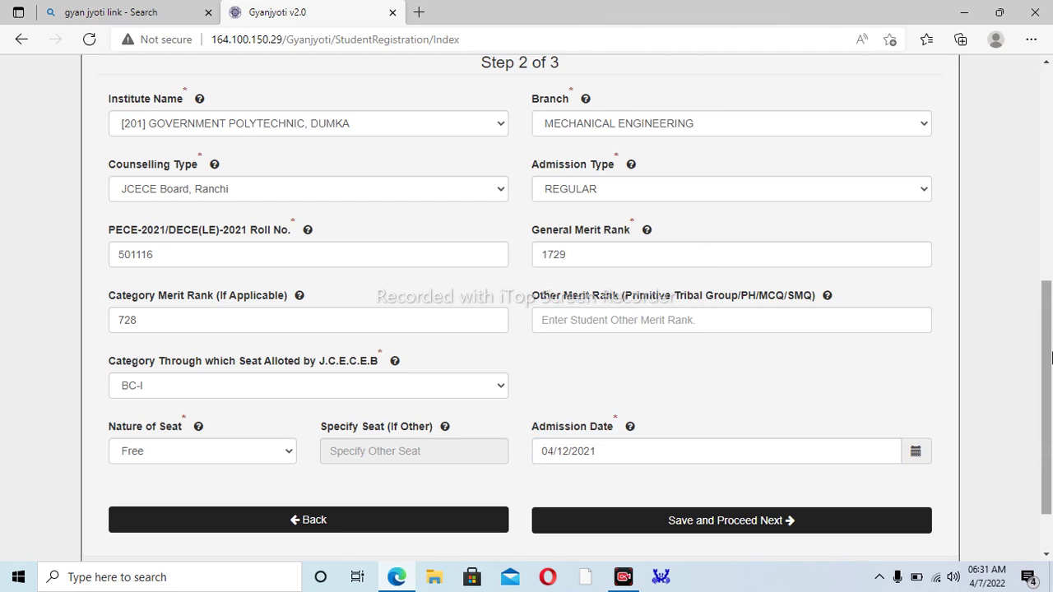
left_click_drag(1040, 422, 1040, 430)
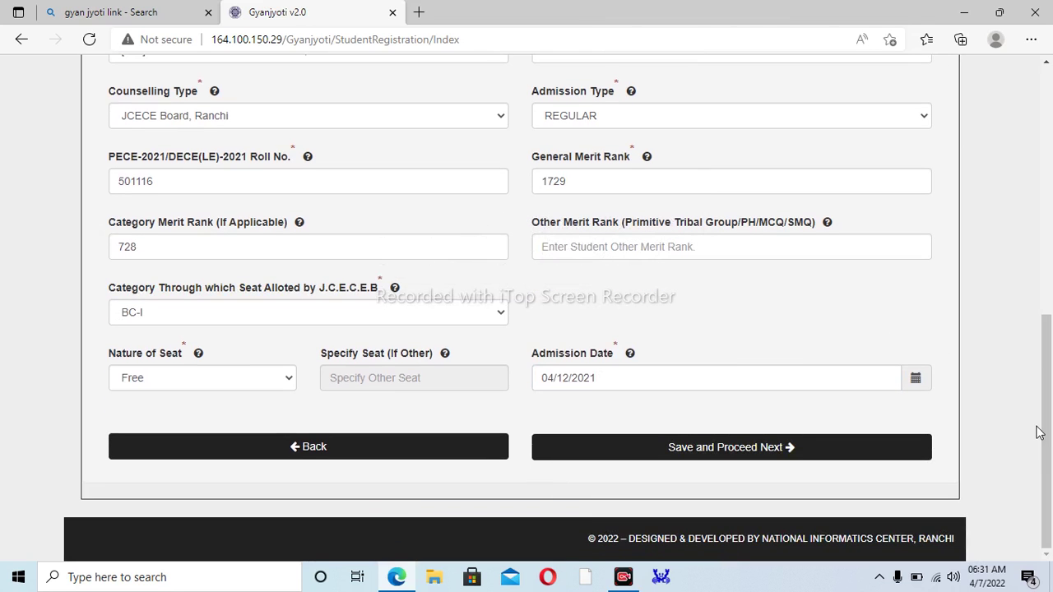
left_click(772, 452)
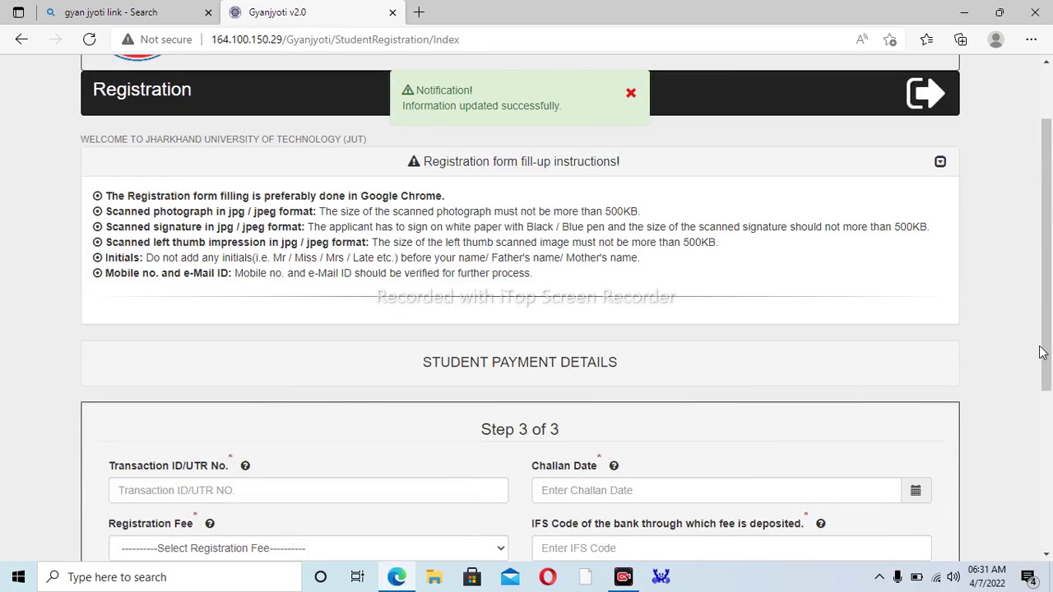
- Enter the transaction ID/UTR number and pick 30 March 2022 as the Challan Date
left_click_drag(1046, 357, 1018, 428)
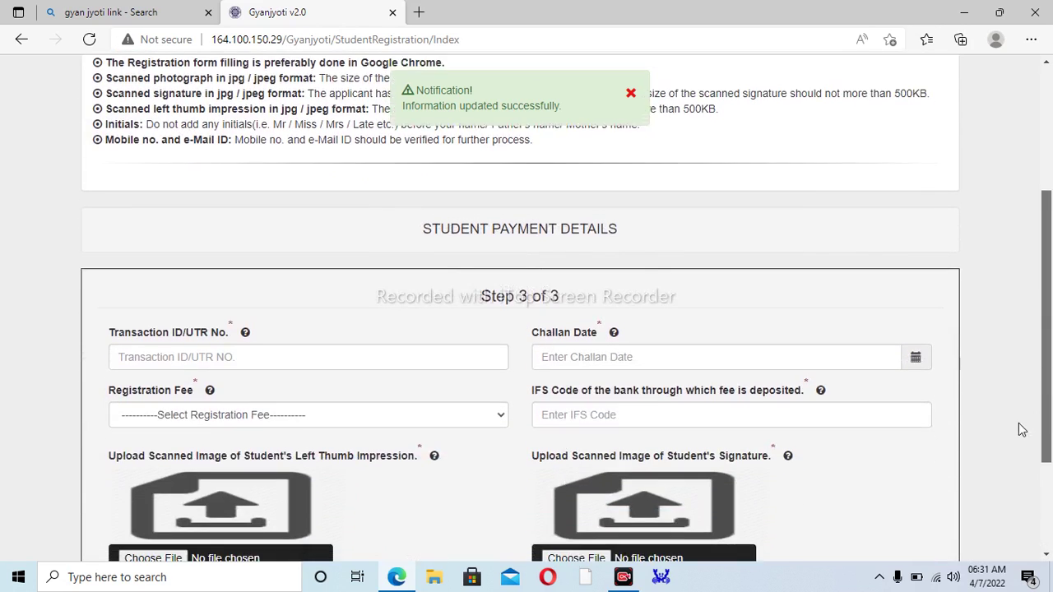
left_click(202, 357)
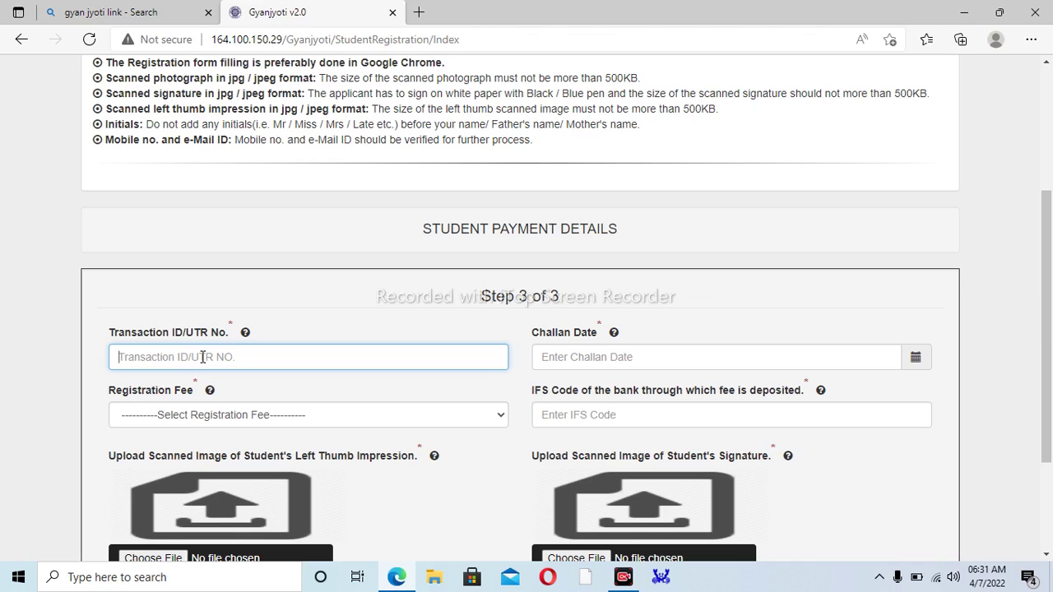
left_click(587, 359)
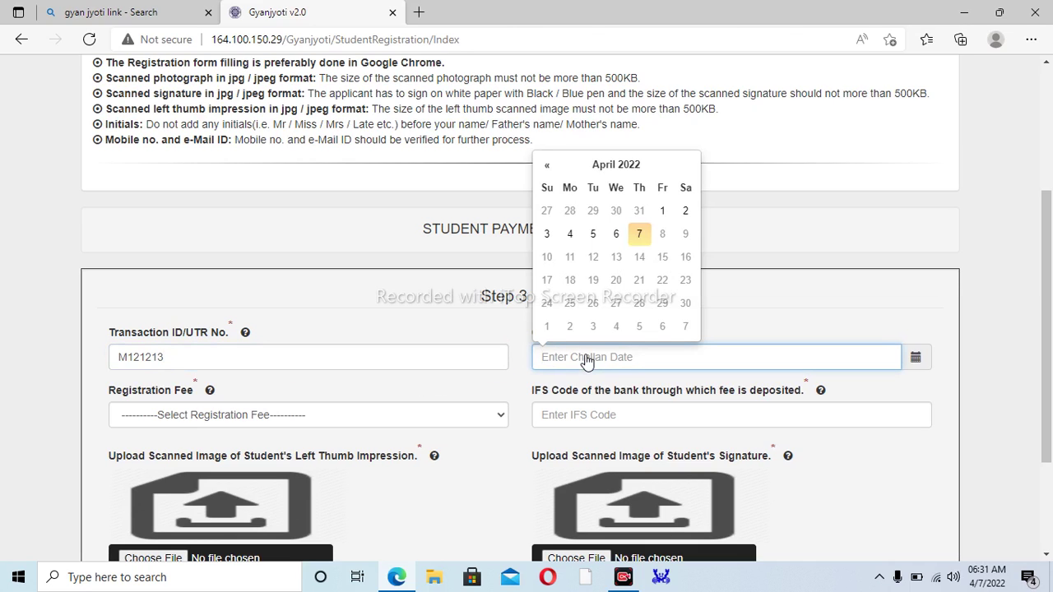
left_click(550, 166)
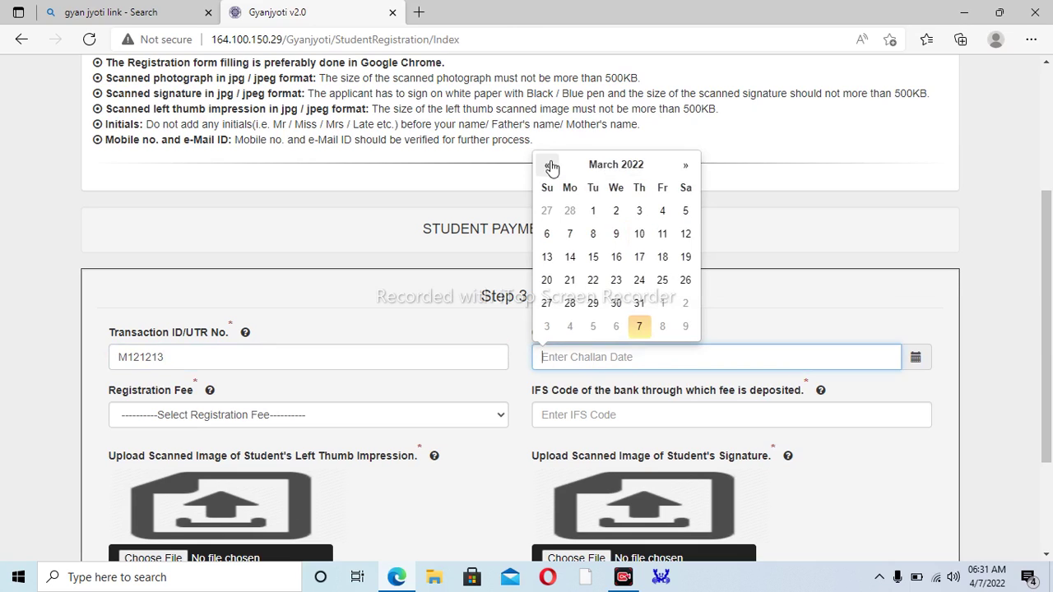
left_click(616, 304)
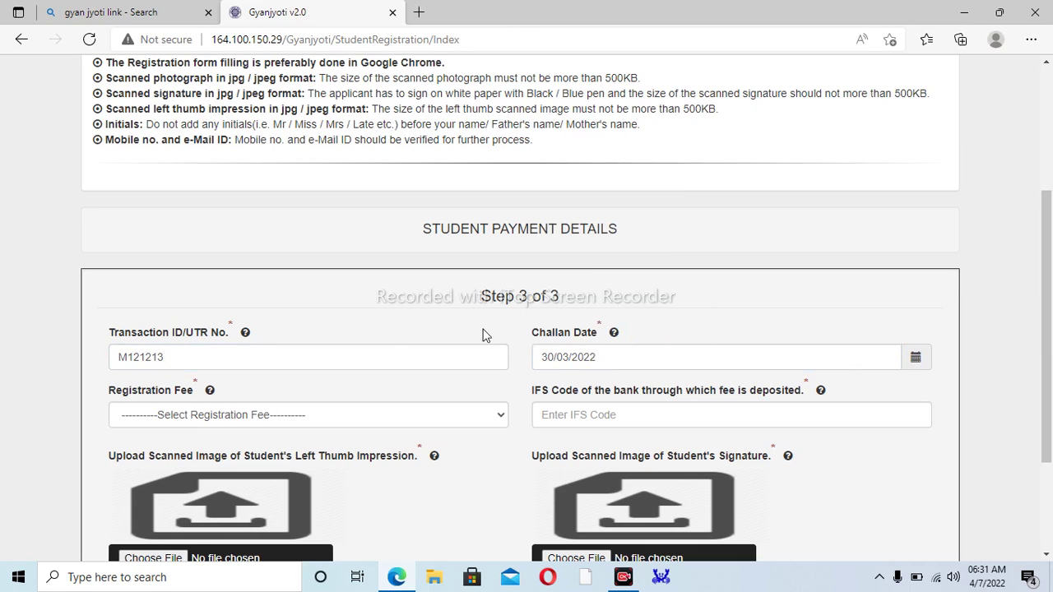
- Choose Registration Fee 350 (Without Late Fine) and enter the bank's IFS code
left_click(145, 420)
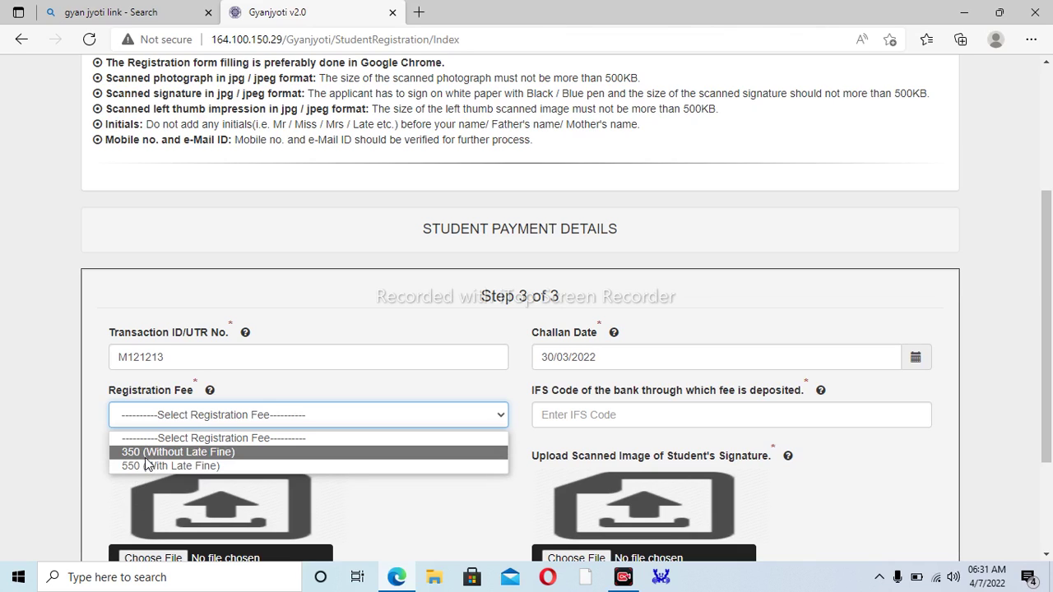
left_click(145, 458)
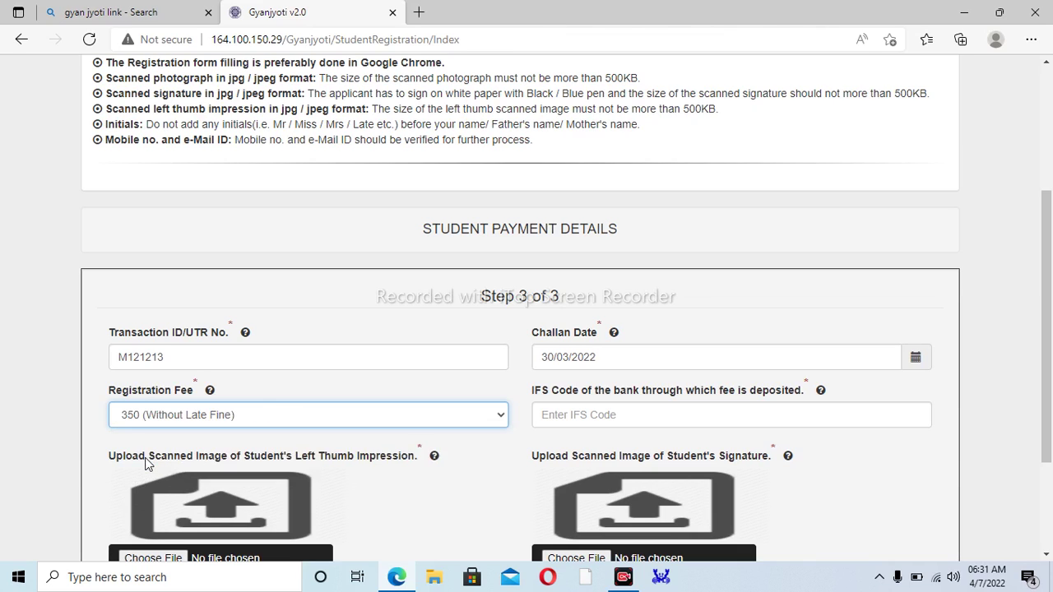
left_click(570, 417)
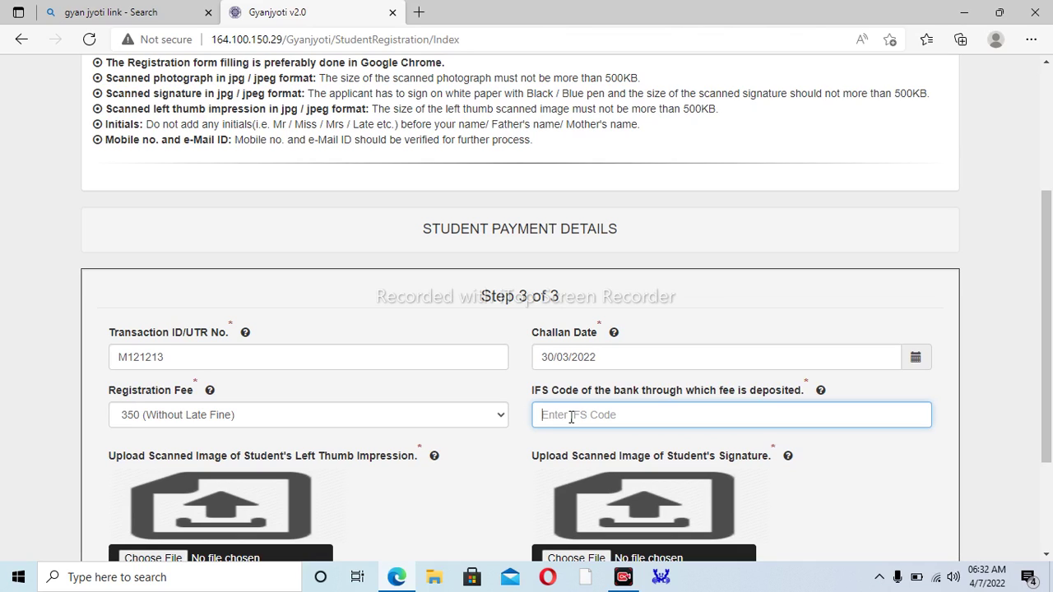
type("PU")
type("N")
type("B")
type("01")
type("12")
type("91")
type("0")
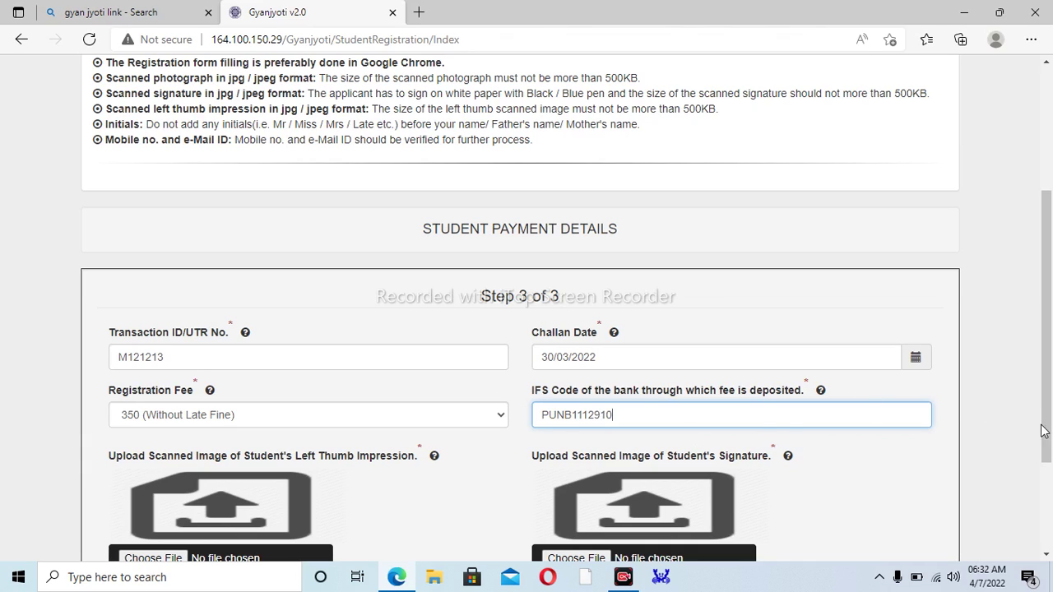
scroll(1036, 444, "down", 1)
scroll(1038, 460, "down", 3)
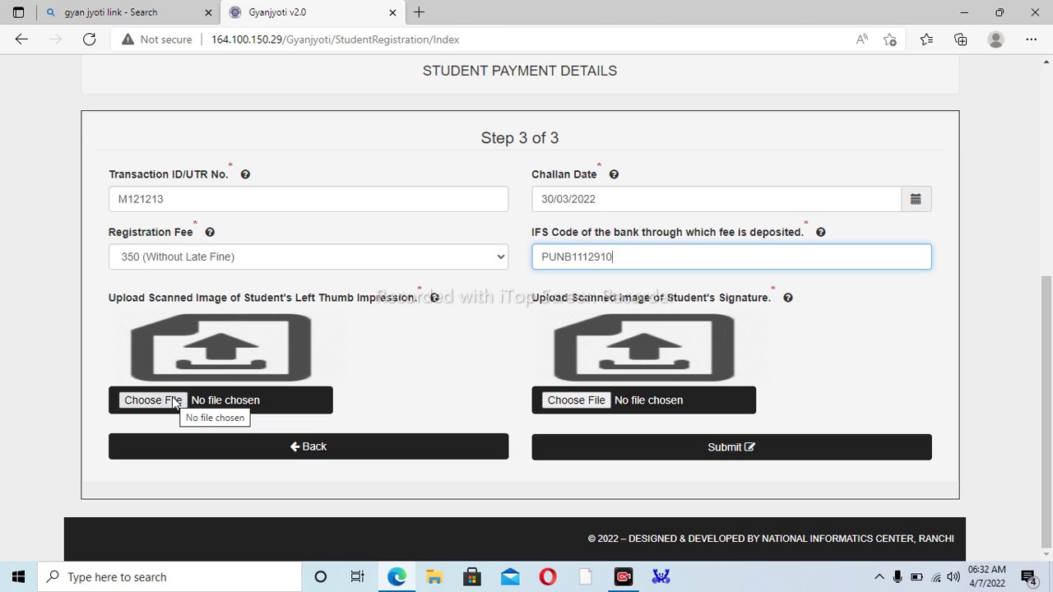
- Upload tata 001.jpg as the thumb impression and 264630_SIGNATURE.jpg as the signature
left_click(174, 402)
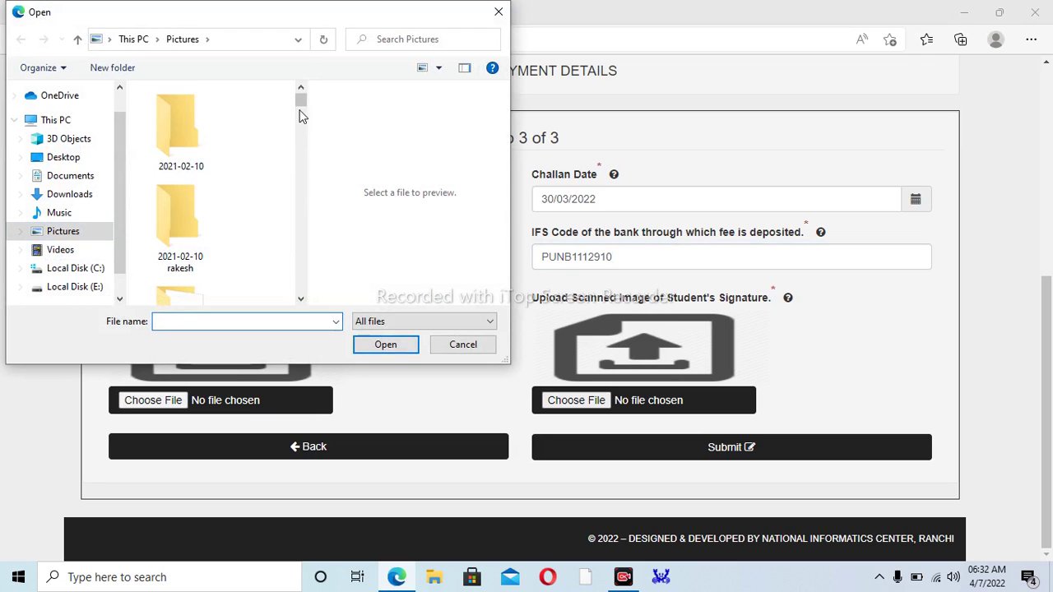
left_click_drag(299, 103, 331, 102)
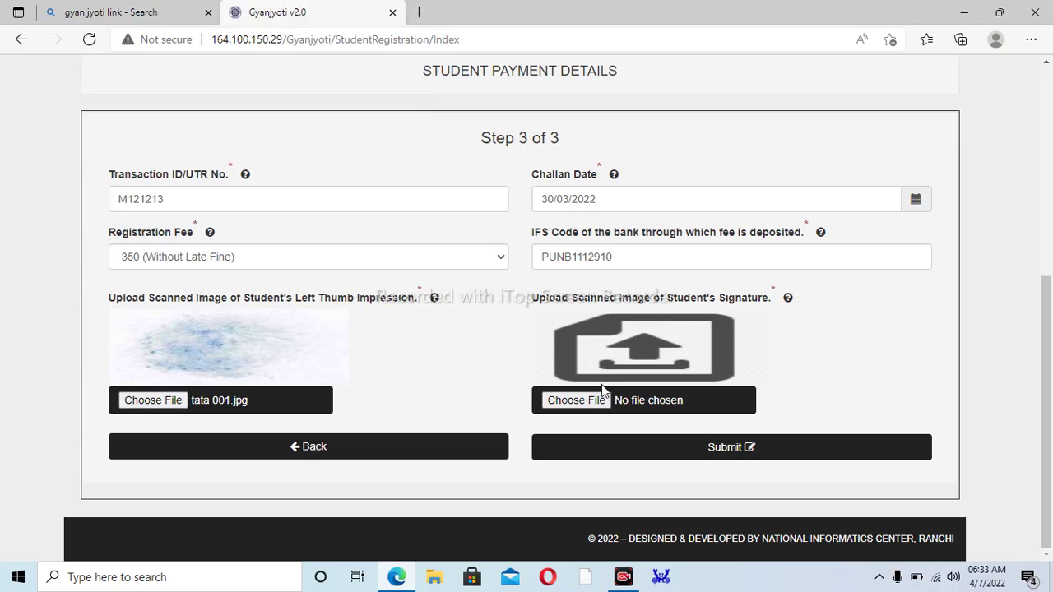
left_click(575, 401)
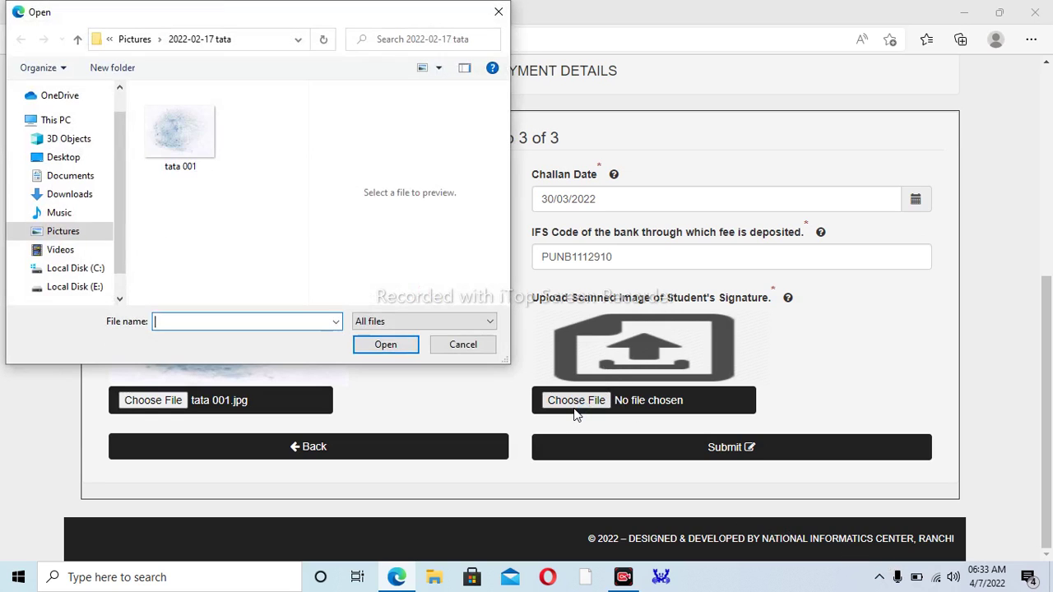
left_click(63, 236)
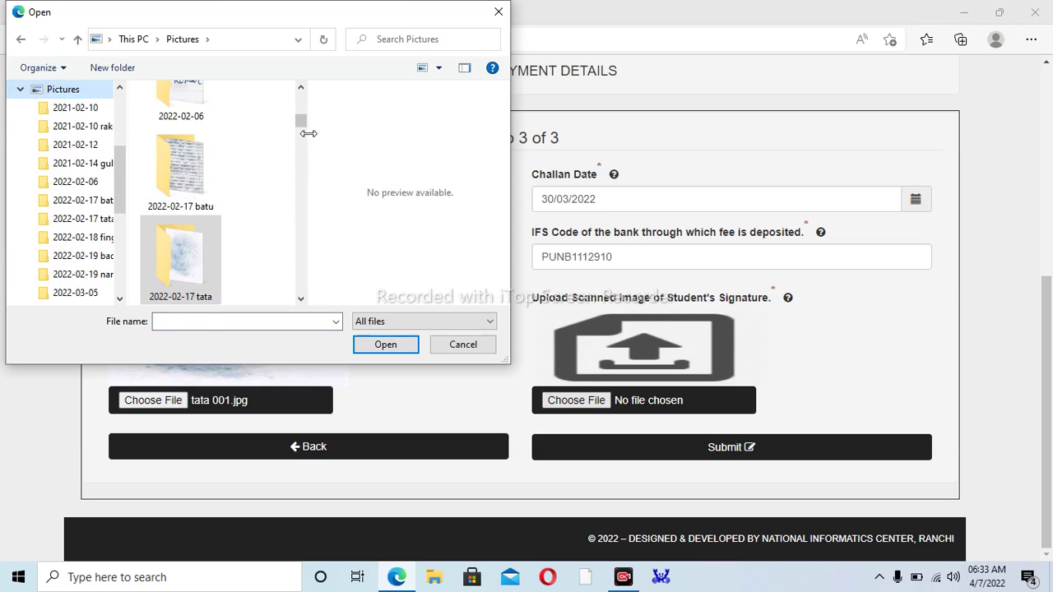
left_click_drag(302, 128, 285, 186)
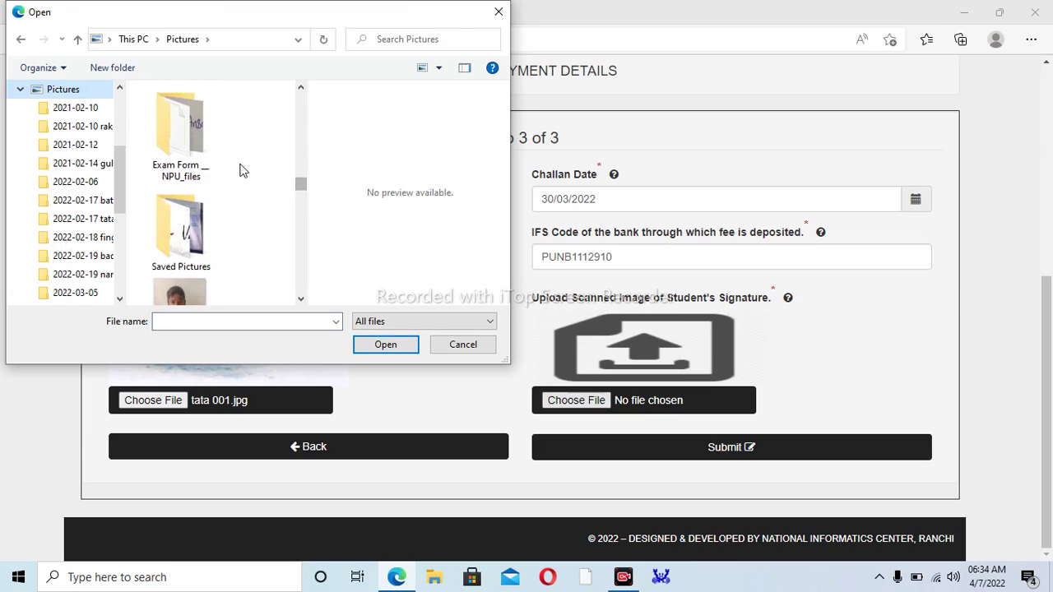
double_click(184, 123)
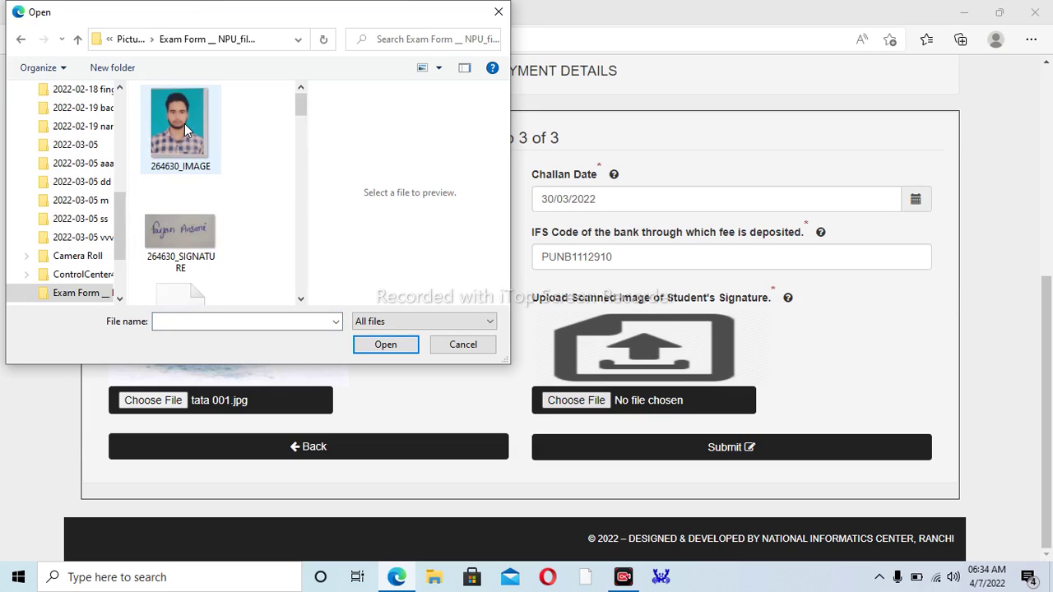
left_click(166, 233)
left_click(381, 349)
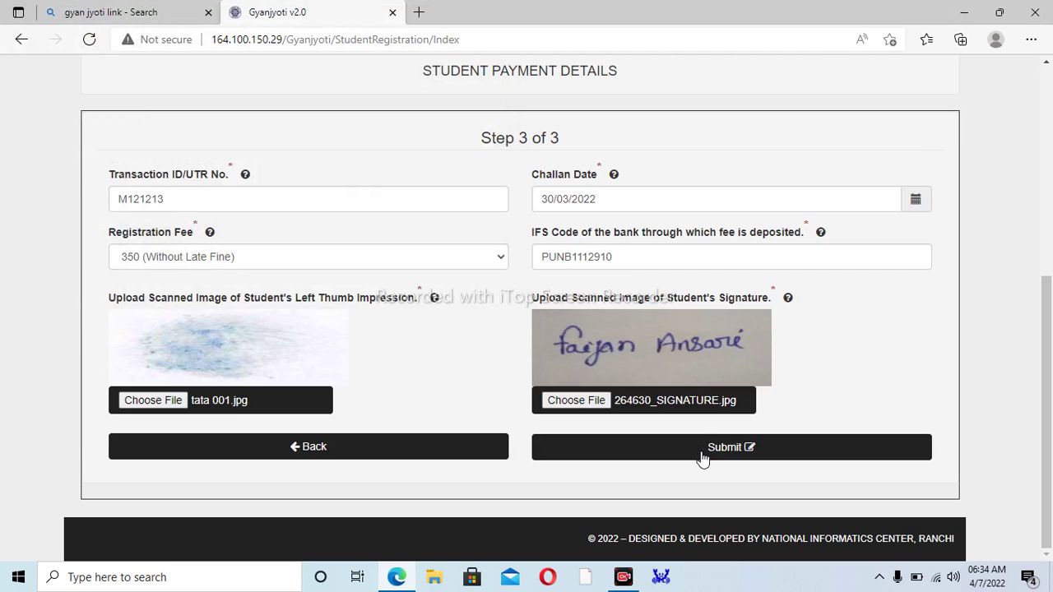
- Submit the payment form and confirm with Final Submit
left_click(703, 458)
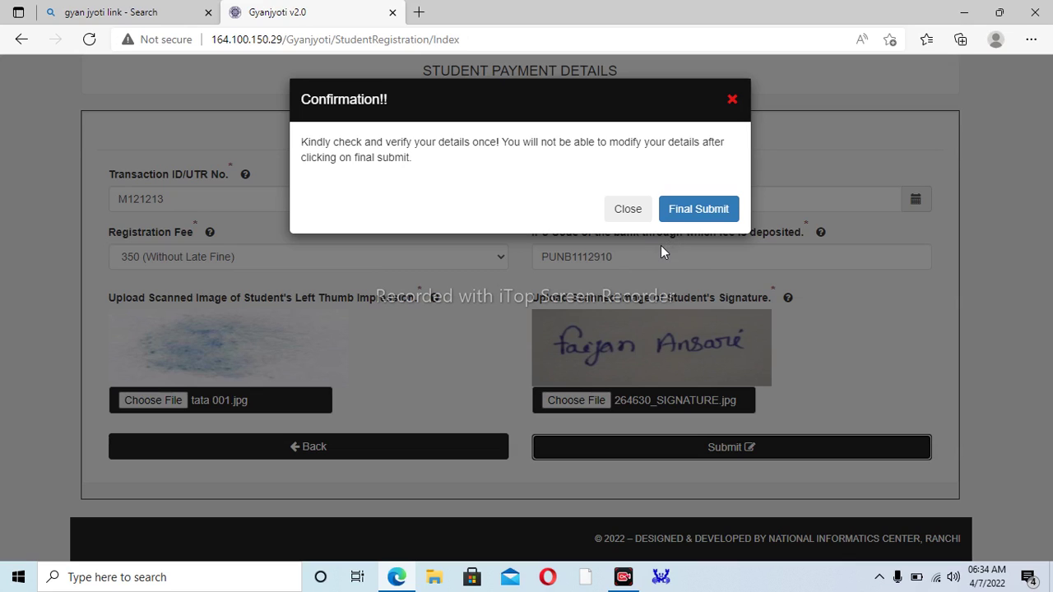
left_click(689, 218)
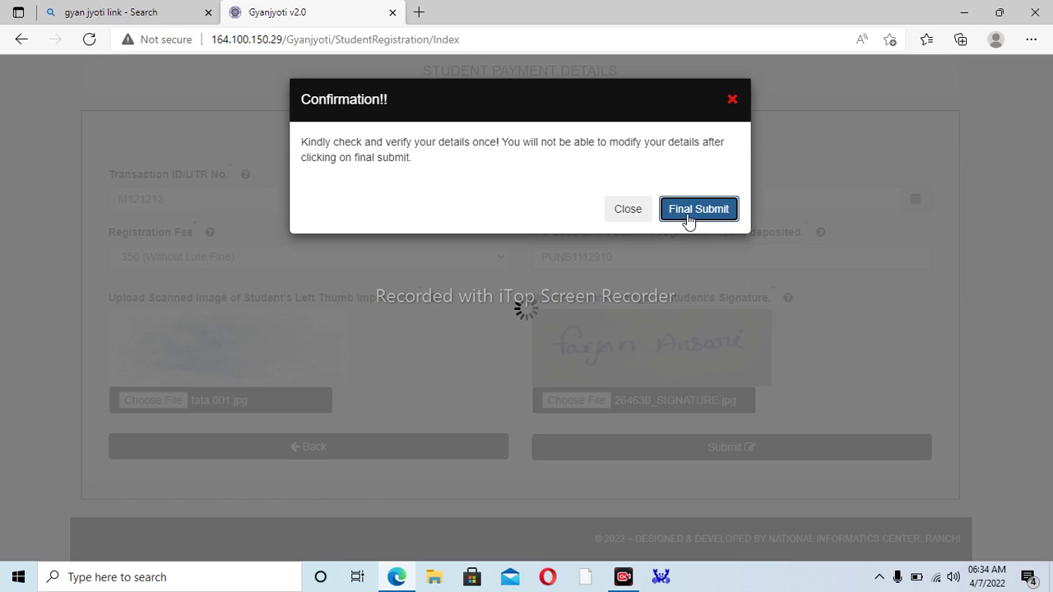
left_click(688, 216)
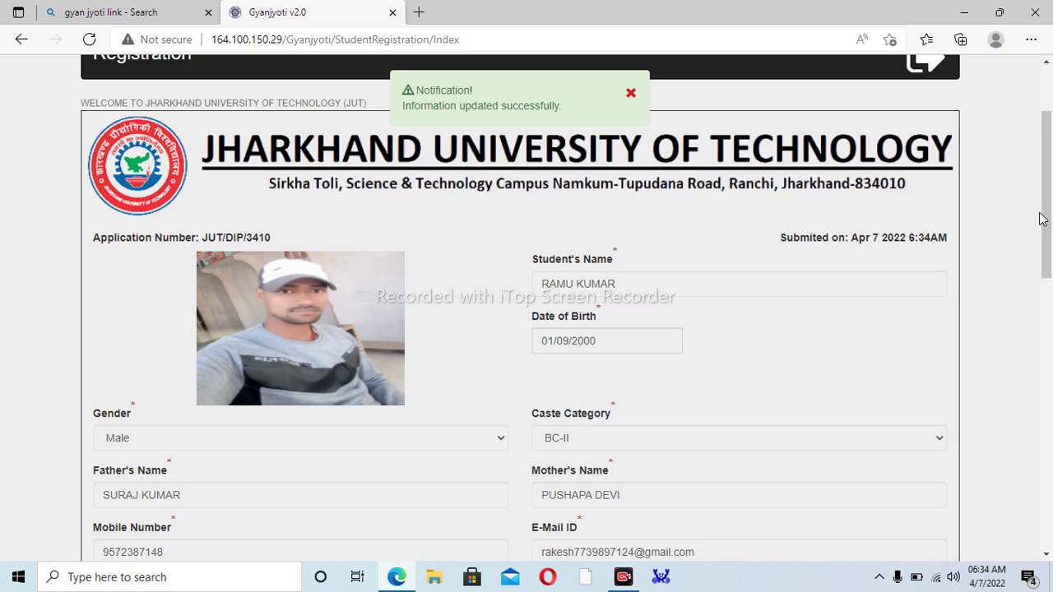
scroll(987, 312, "down", 5)
scroll(933, 388, "up", 5)
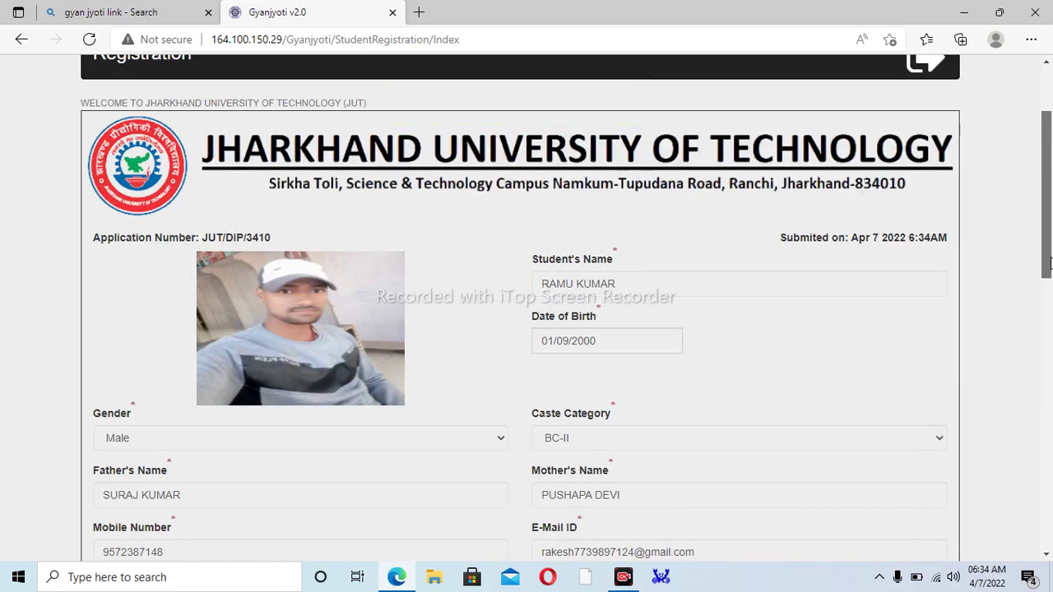
scroll(990, 433, "down", 8)
scroll(965, 508, "up", 8)
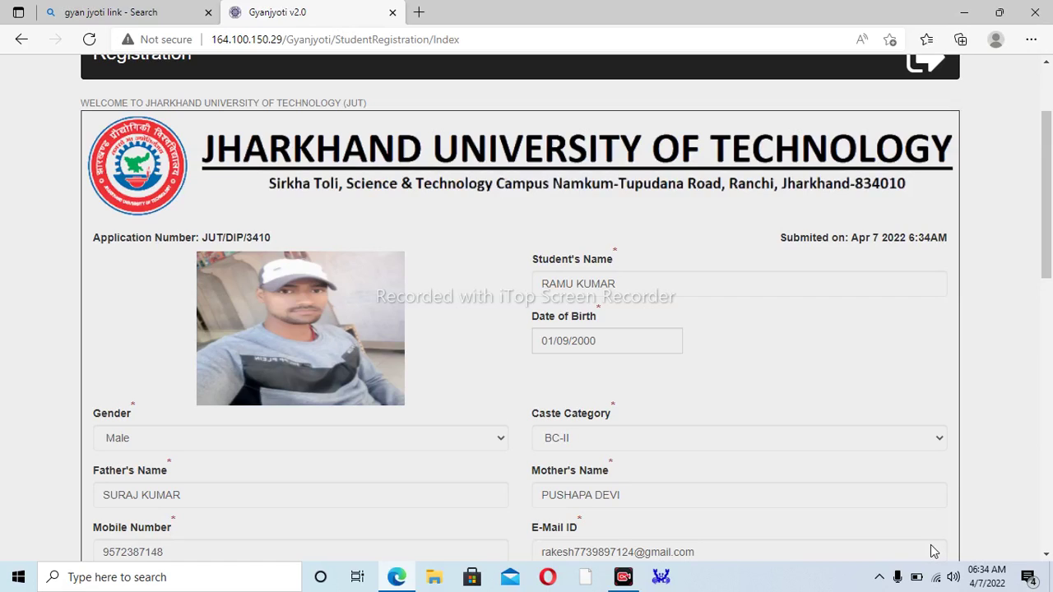
left_click(850, 552)
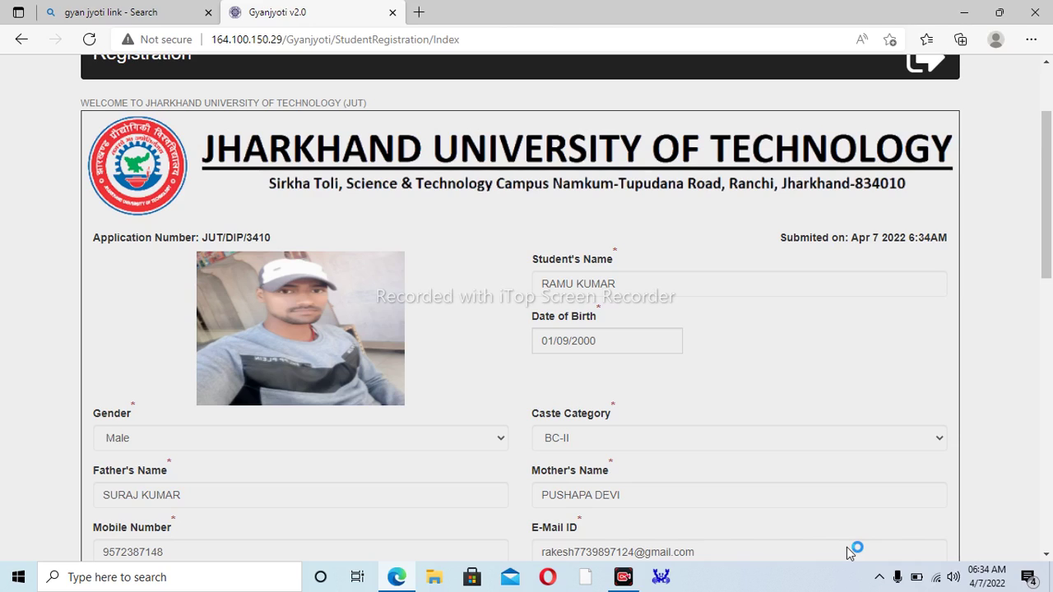